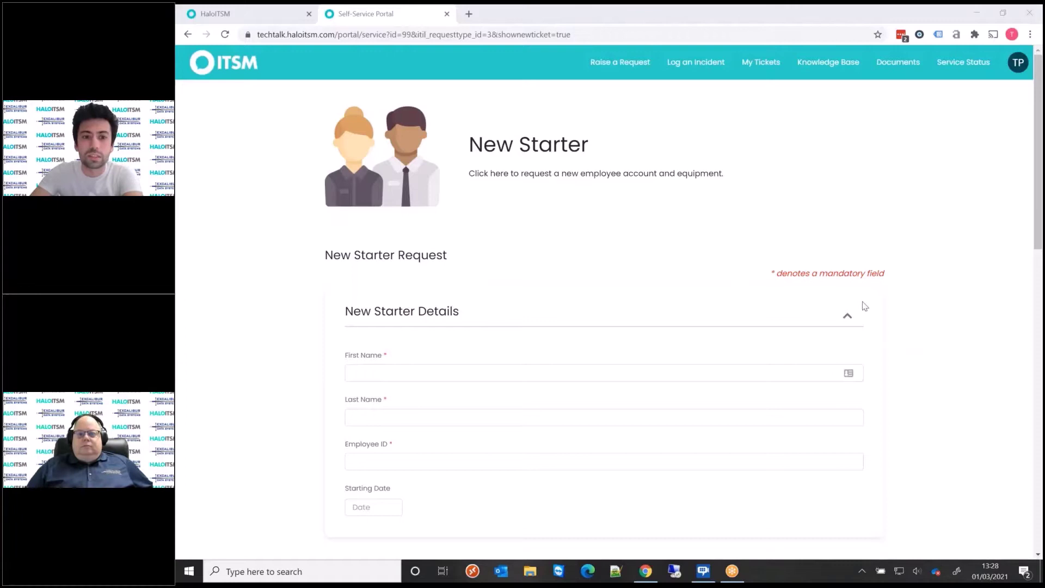
scroll(448, 397, down, 1)
scroll(392, 387, up, 1)
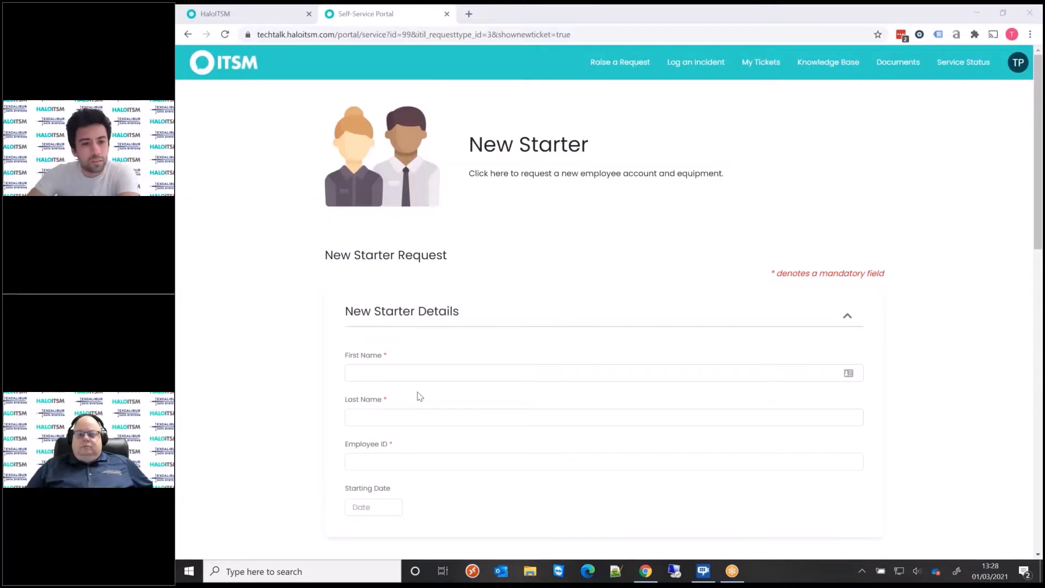
scroll(416, 397, down, 2)
click(413, 256)
key(Escape)
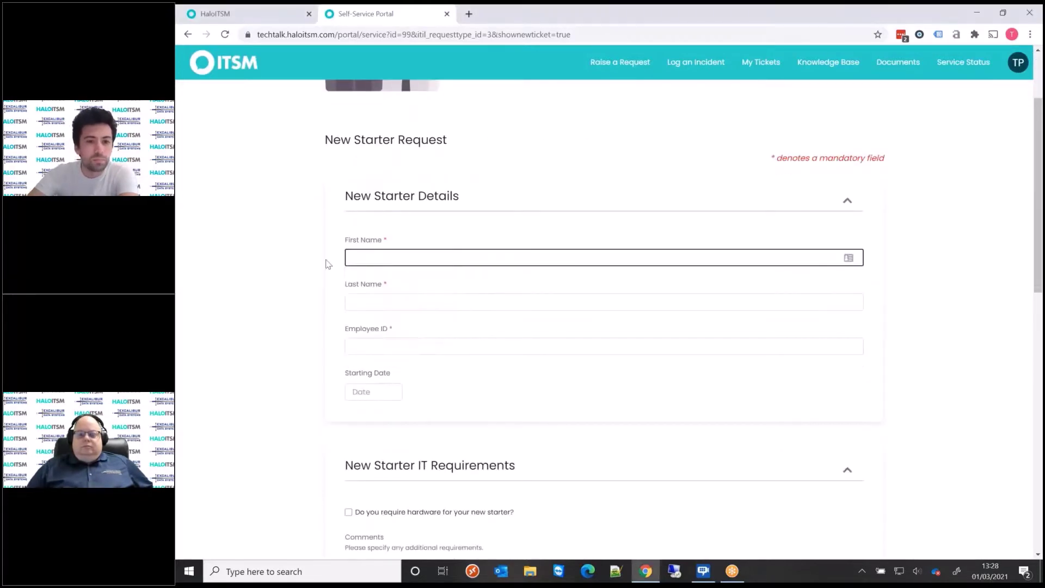
click(328, 261)
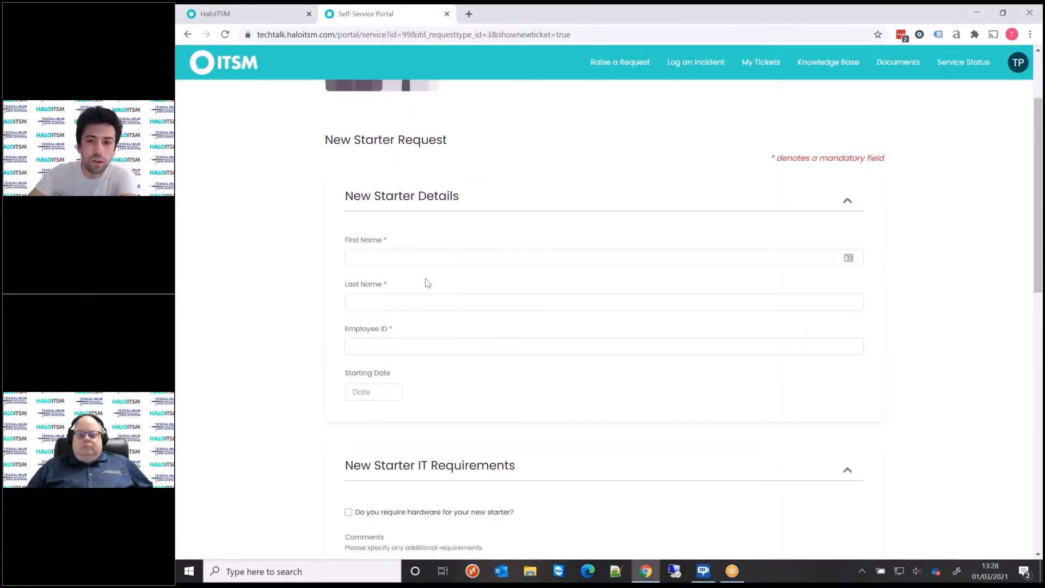
scroll(474, 331, up, 2)
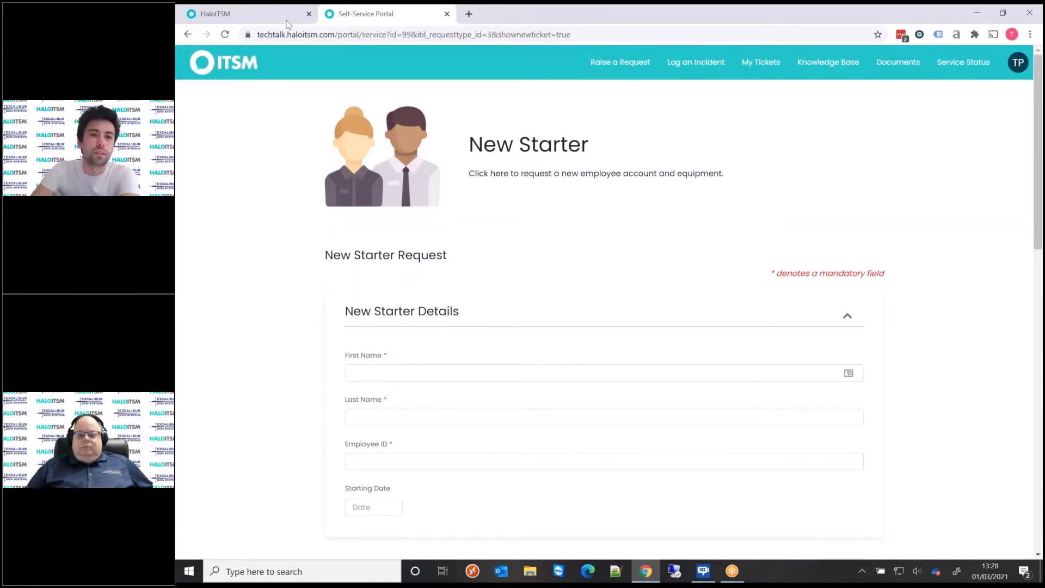
Step: Open New Starter Request's Defaults > Field List and put it into edit mode
click(269, 17)
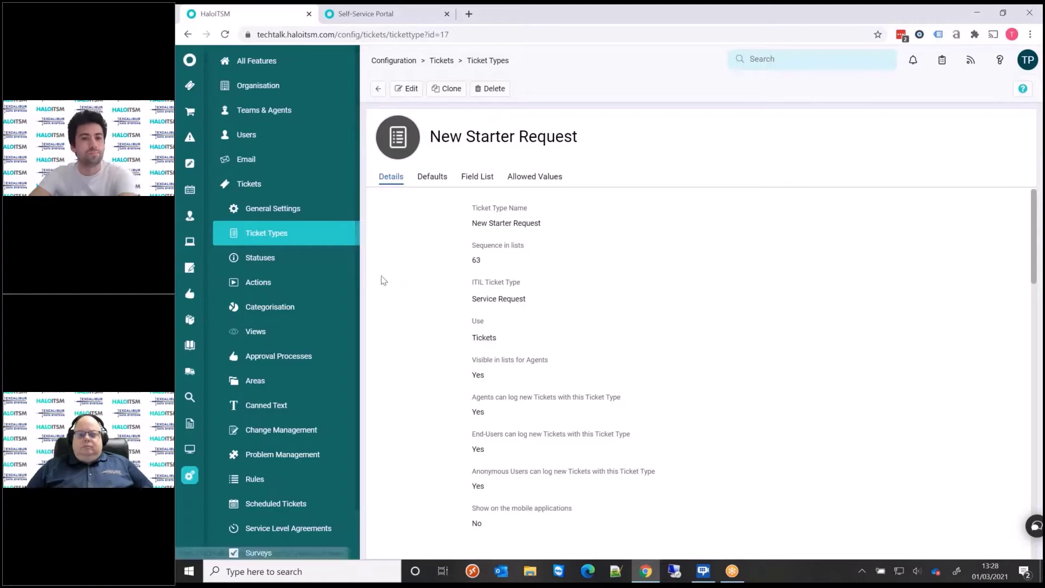
click(434, 179)
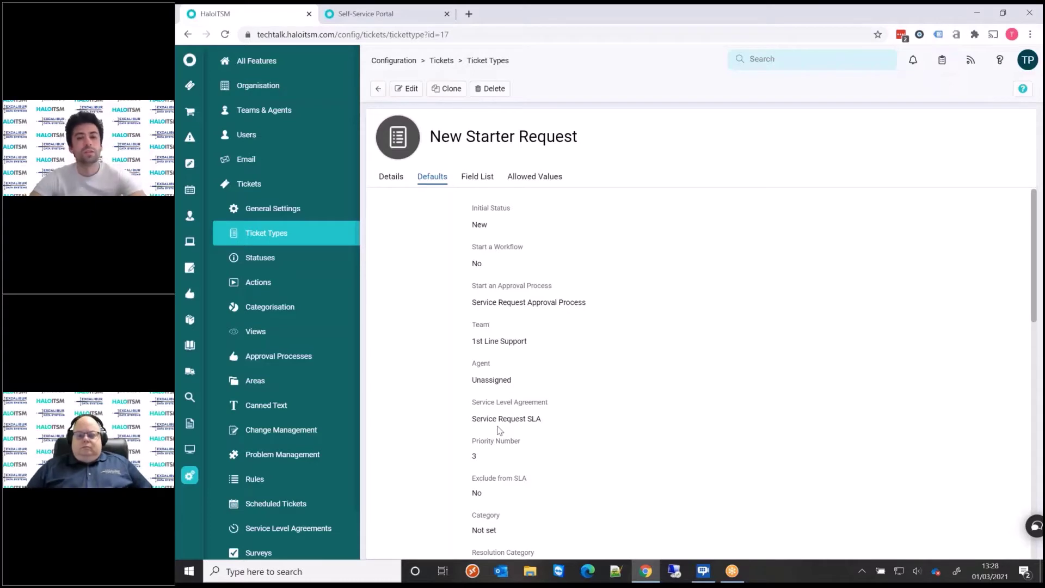
click(475, 179)
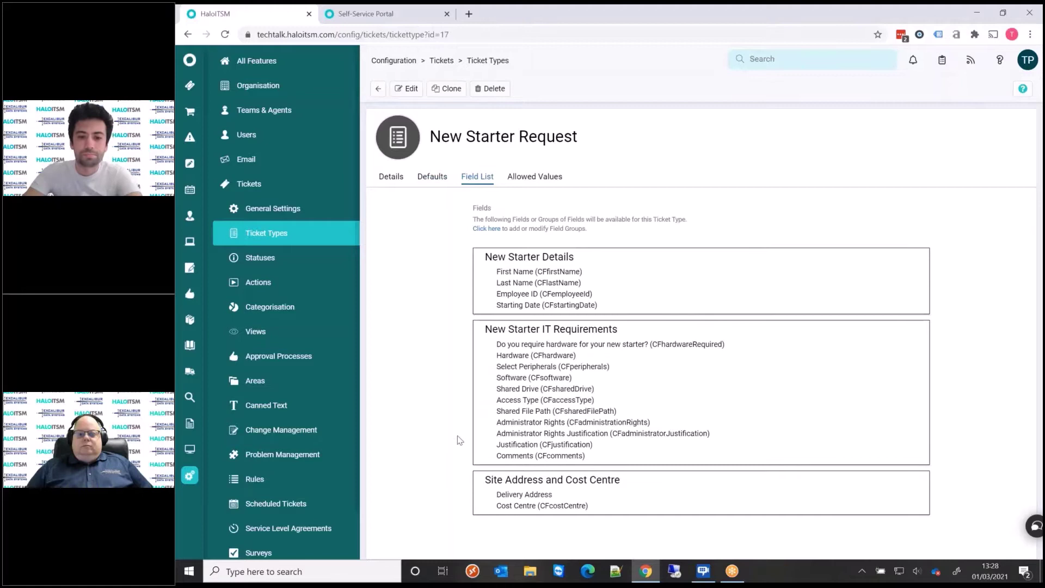
click(409, 87)
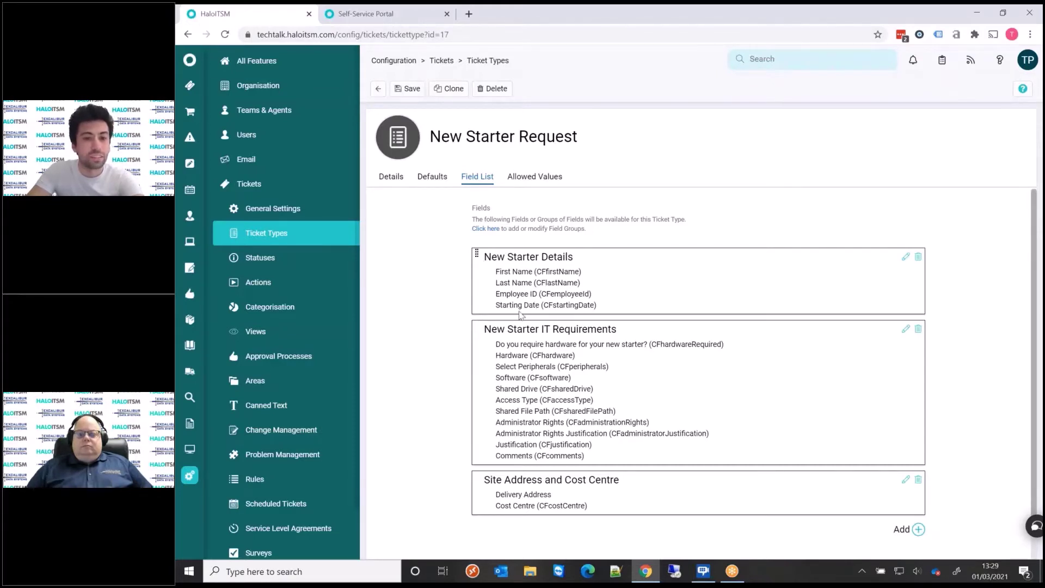
Step: Compare with the portal's New Starter form, then return to the field list
click(365, 14)
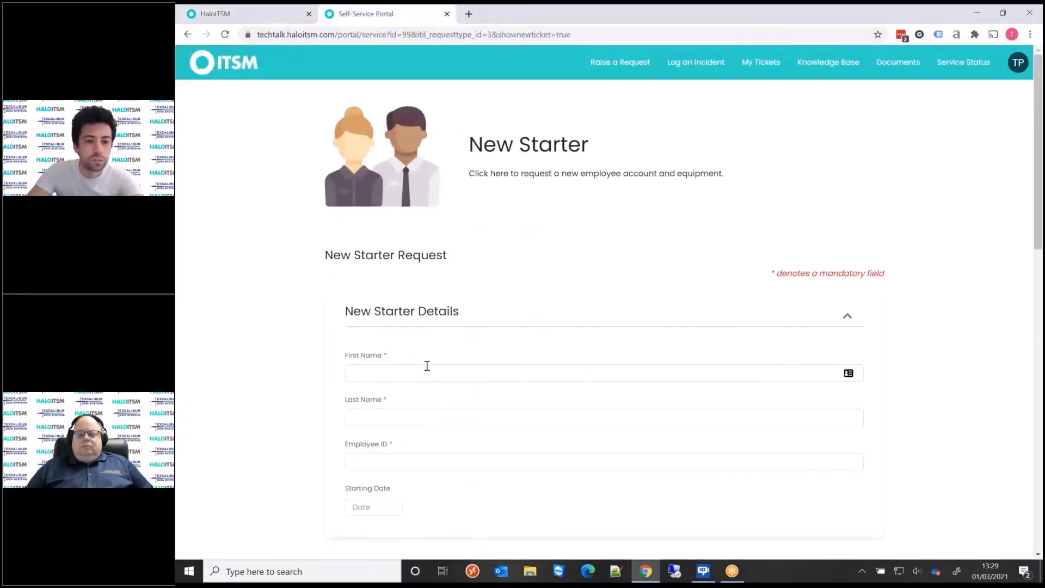
scroll(427, 365, down, 1)
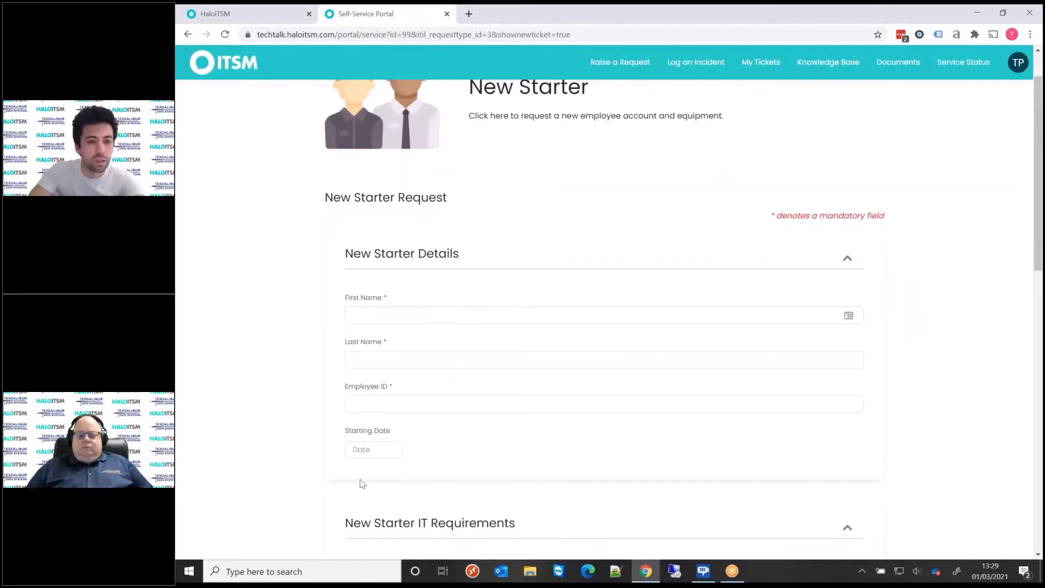
click(235, 12)
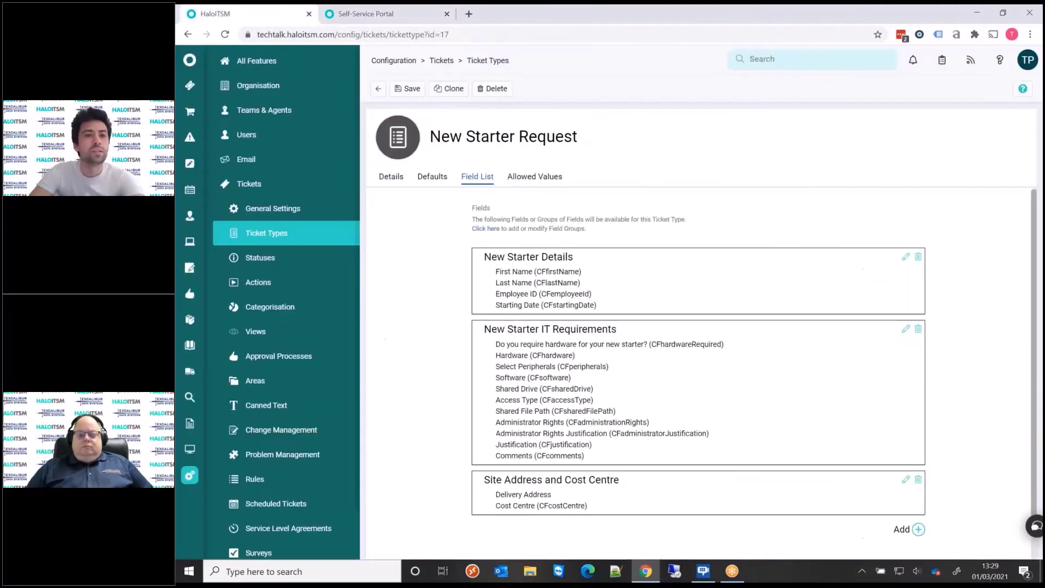
scroll(651, 420, down, 1)
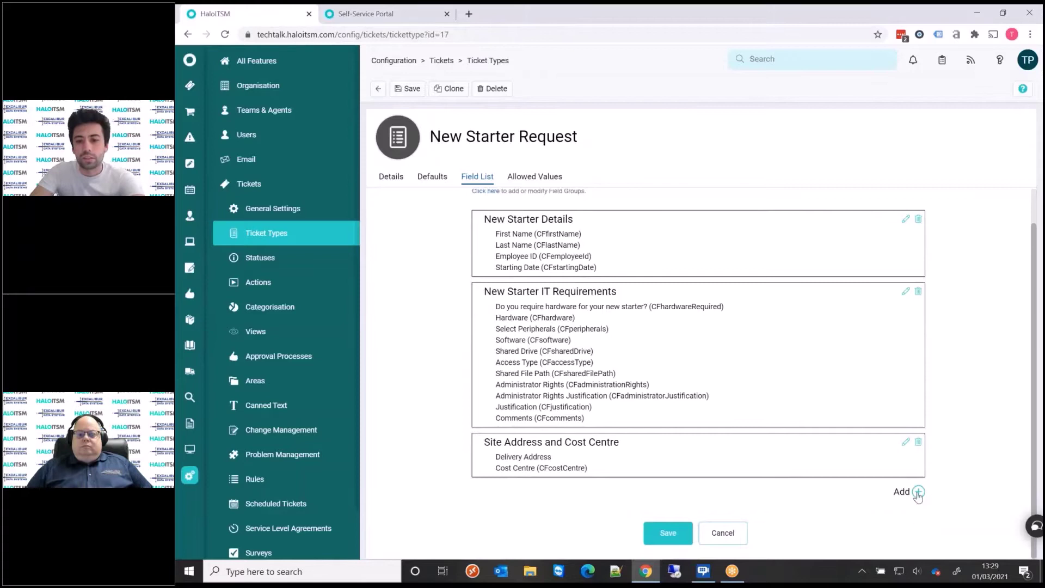
Step: Add a field, browse the existing fields list, then choose to create a new custom field
click(918, 491)
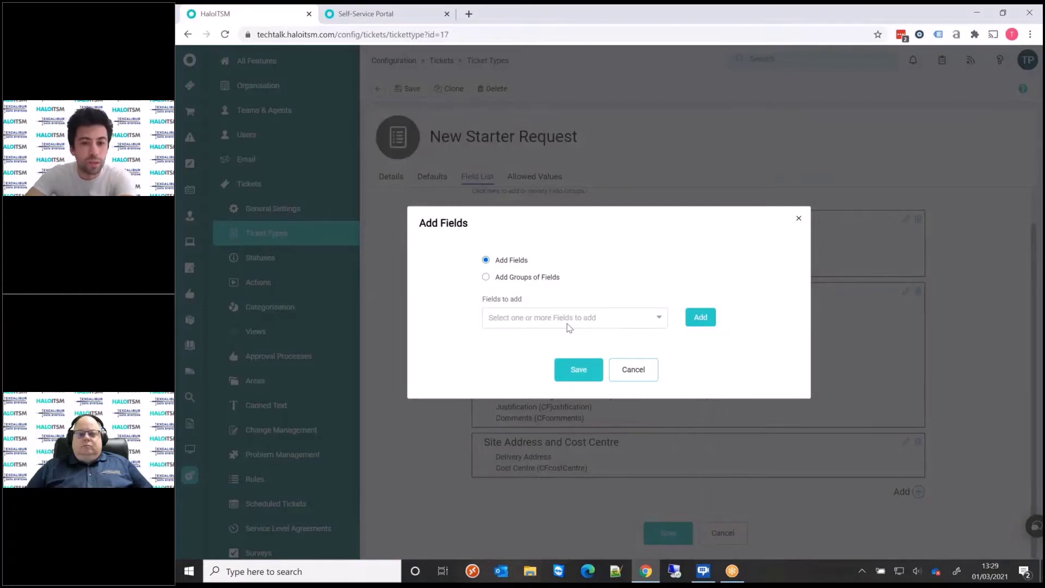
click(554, 314)
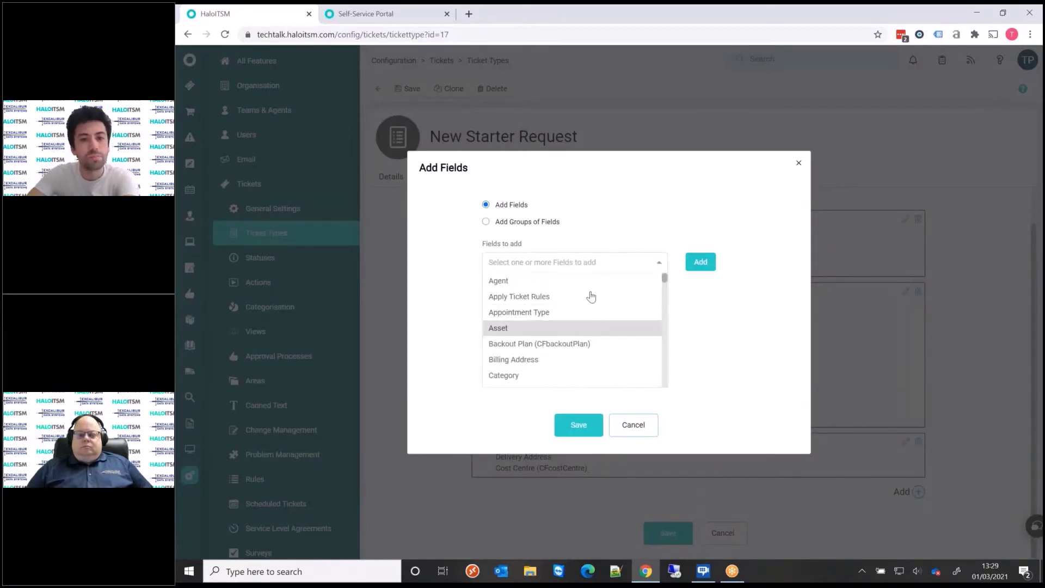
scroll(544, 327, down, 1)
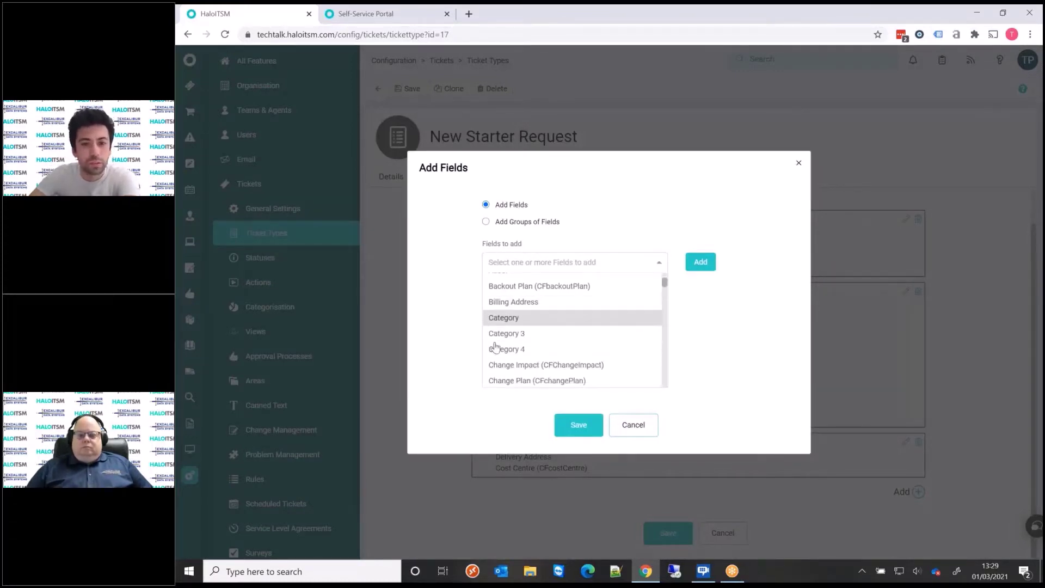
scroll(544, 342, down, 3)
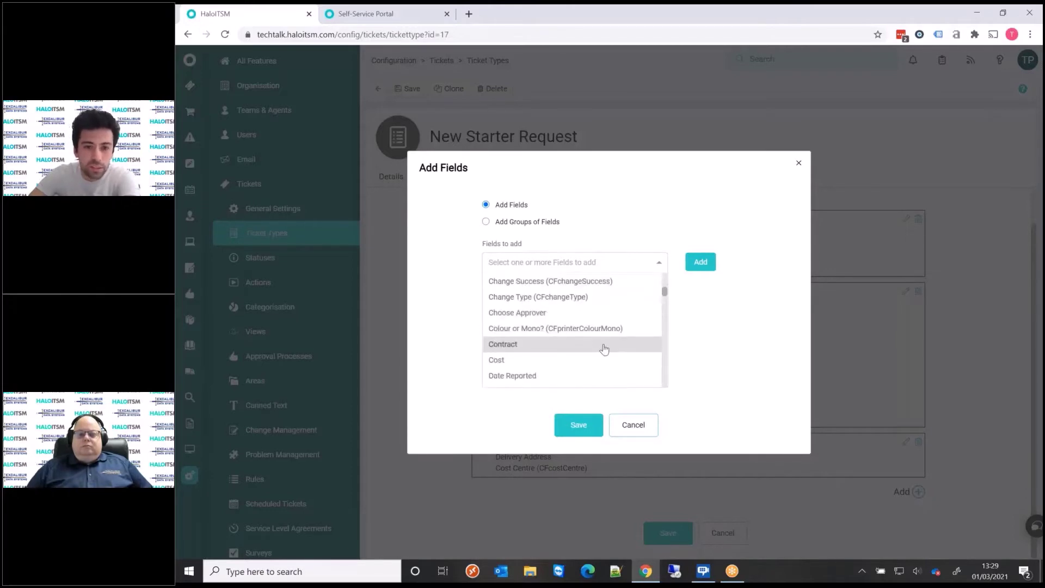
scroll(604, 349, down, 2)
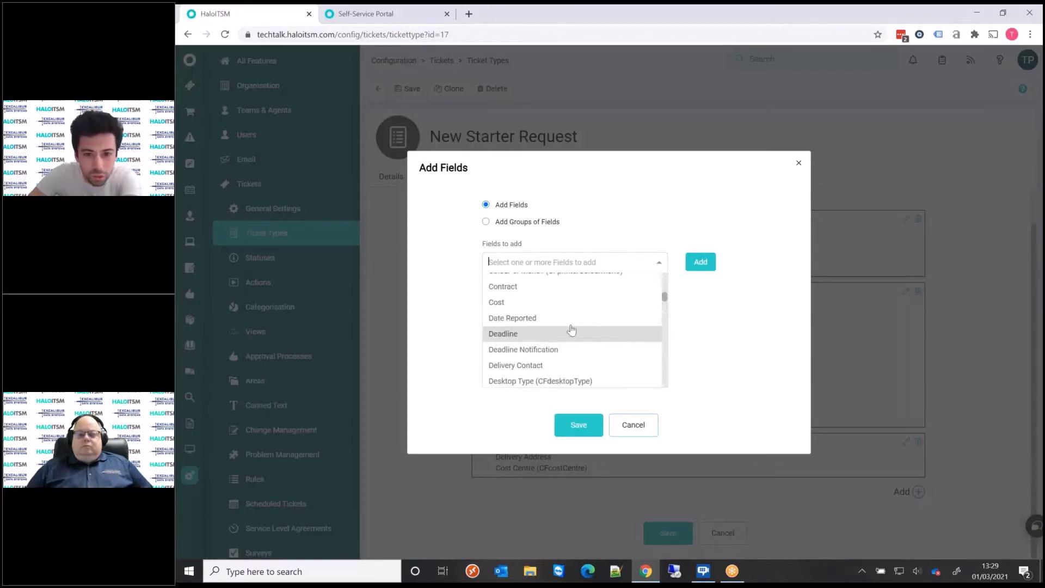
scroll(573, 340, up, 6)
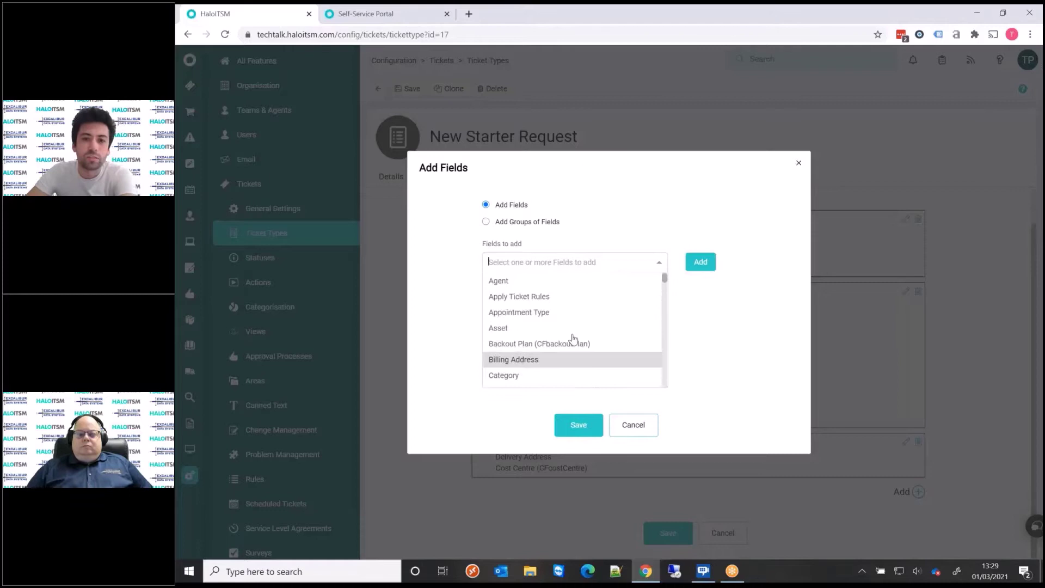
click(720, 294)
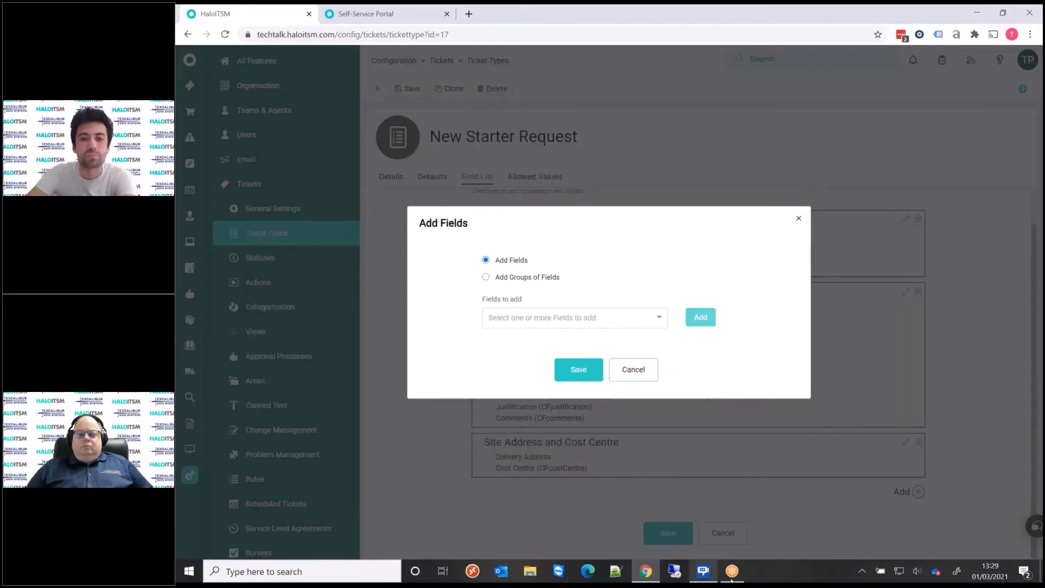
mouse_move(731, 580)
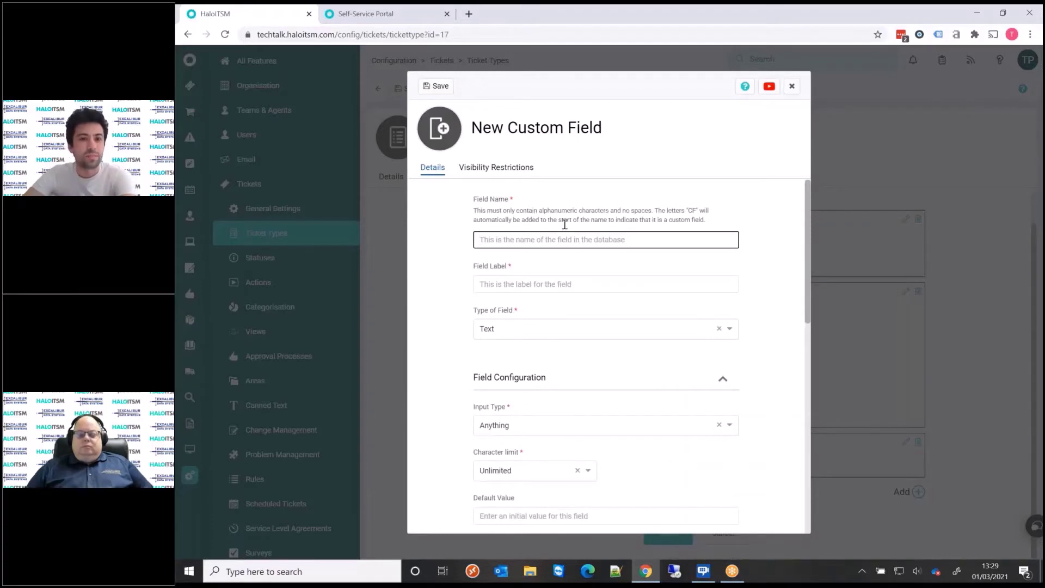
Step: Enter Field Name 'example' and Field Label 'Example', then view the portal form again
click(524, 237)
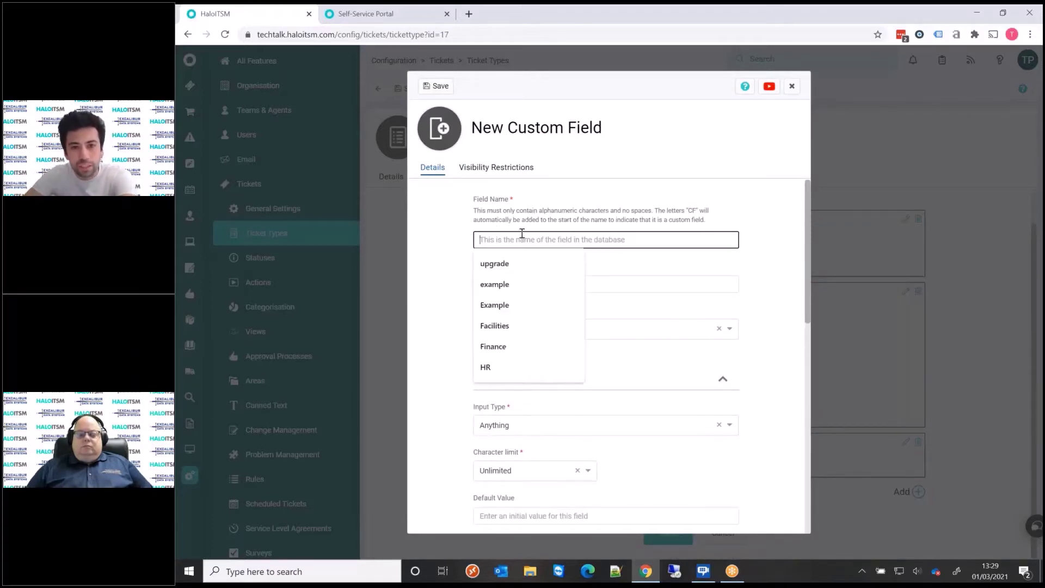
text(example)
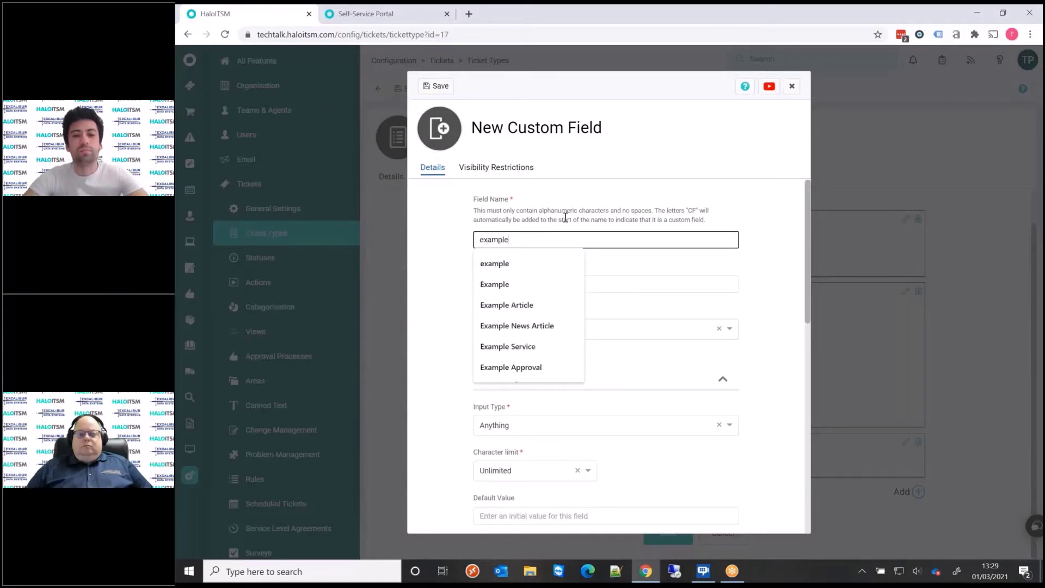
key(Tab)
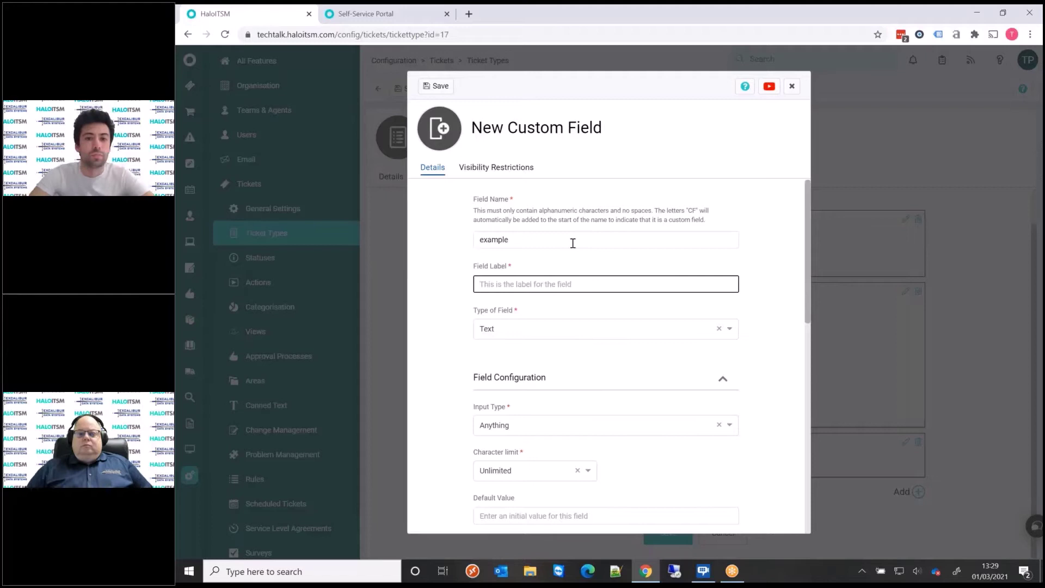
key(Return)
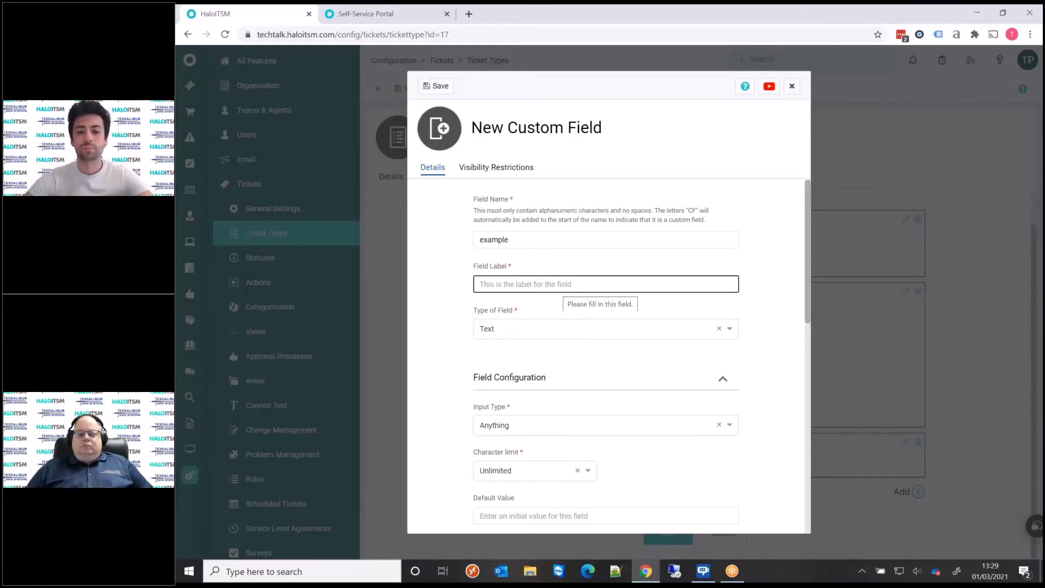
text(Example)
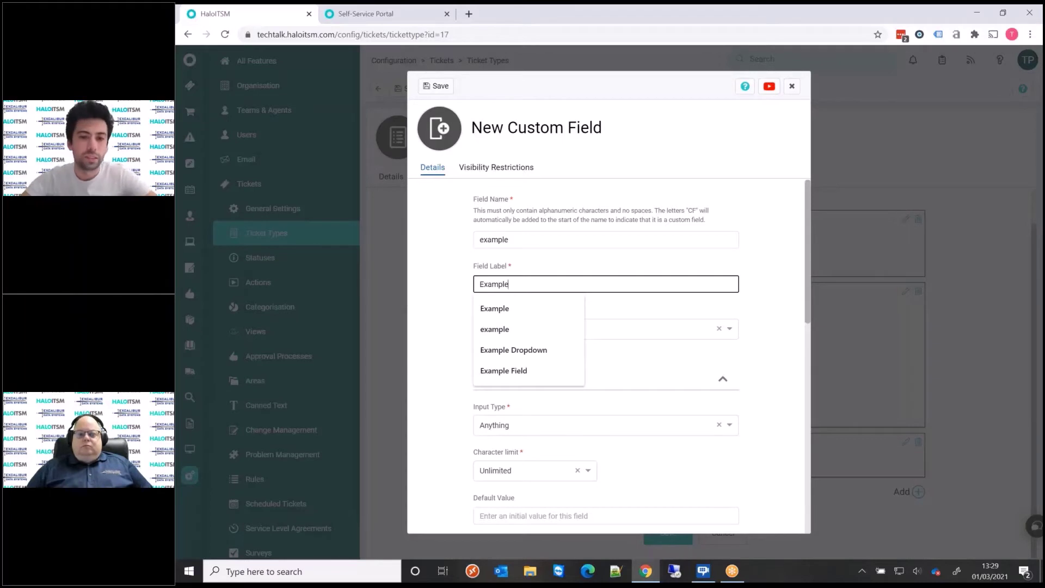
click(438, 274)
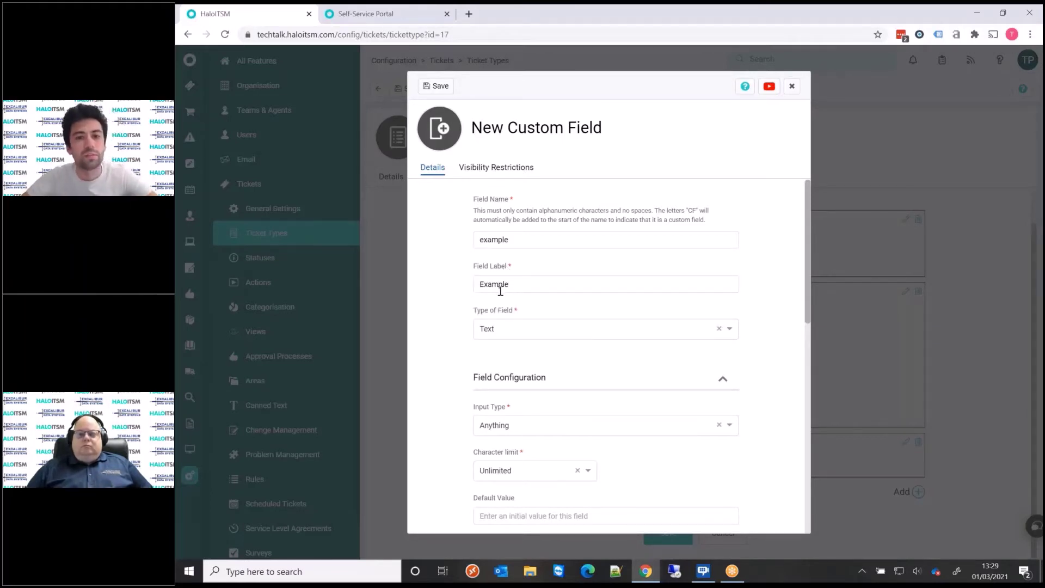
click(376, 18)
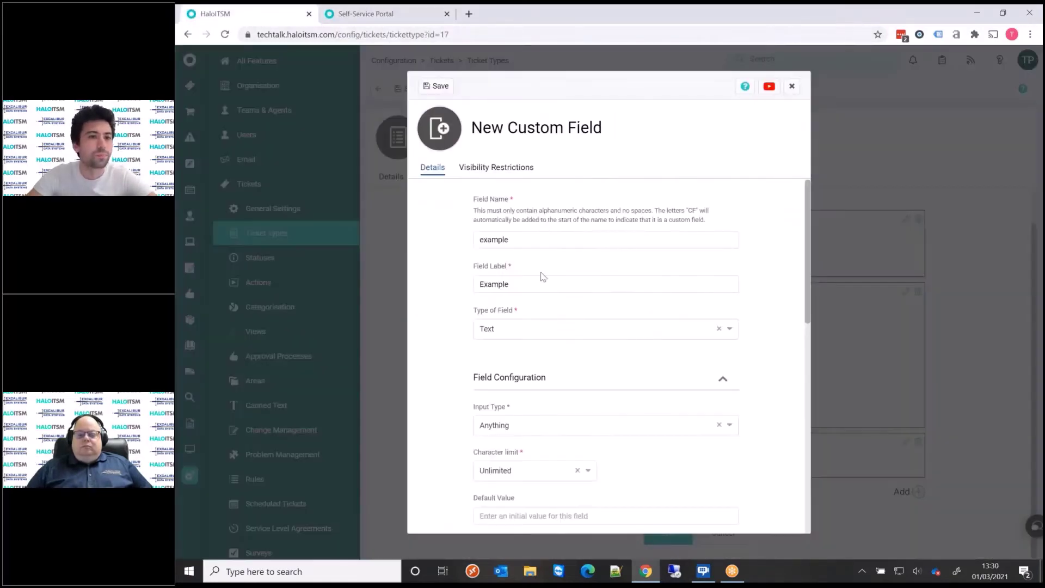
Step: Back in the custom field, try the Text and Memo field types
click(215, 14)
scroll(583, 292, down, 1)
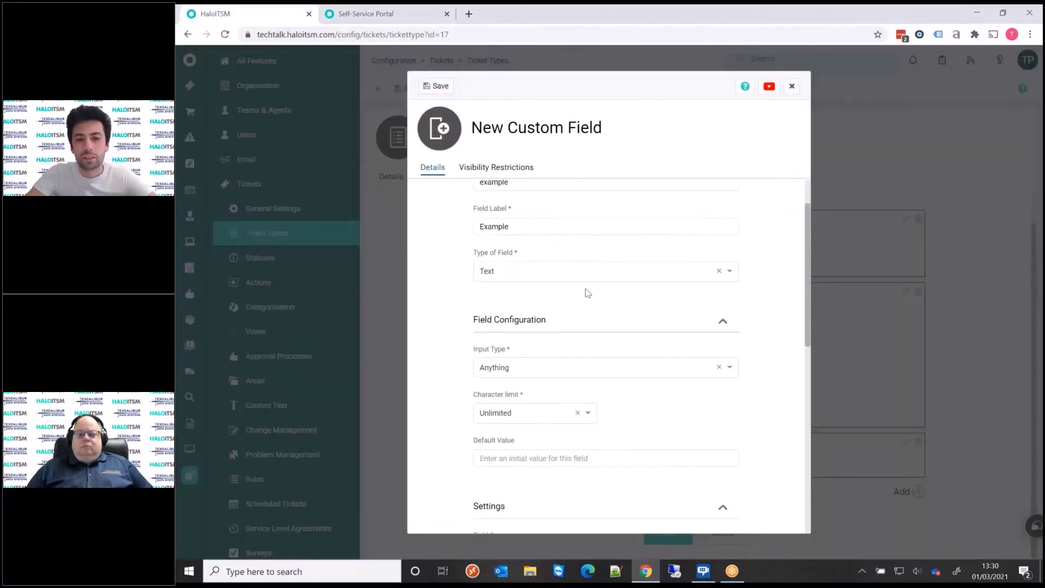
scroll(570, 321, up, 1)
click(574, 335)
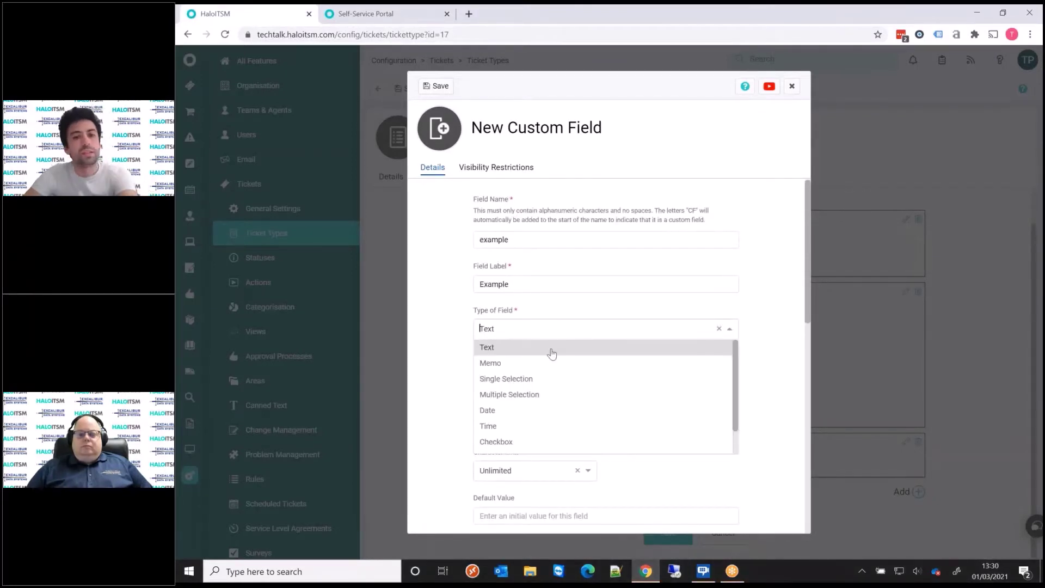
click(550, 349)
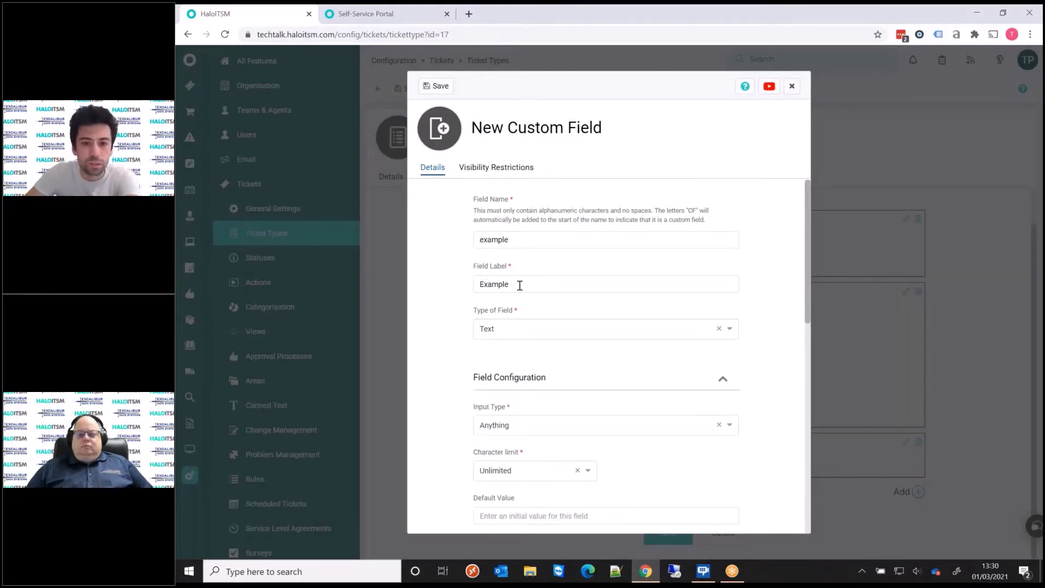
click(518, 284)
click(467, 302)
click(495, 325)
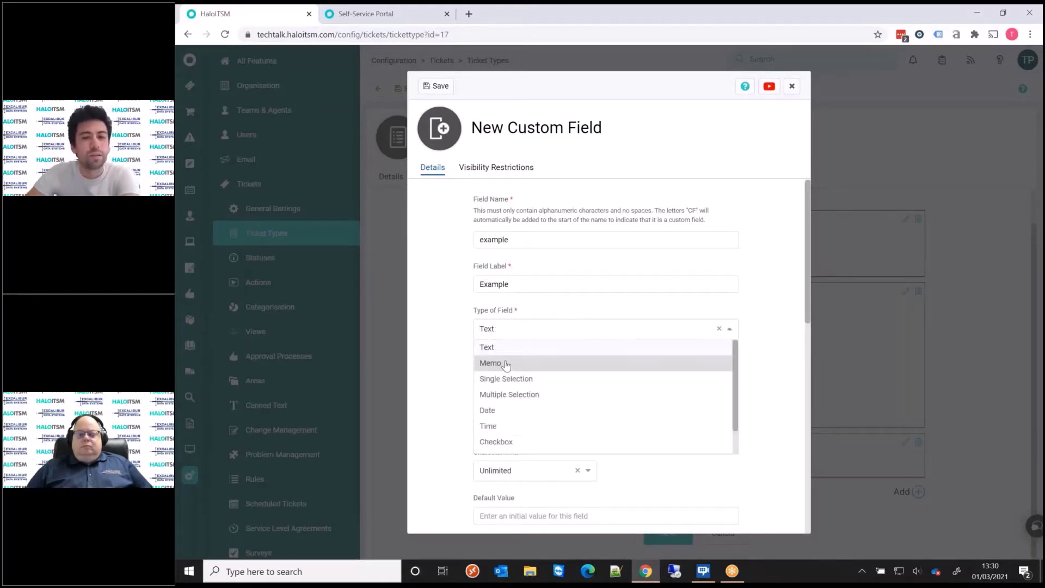
click(504, 363)
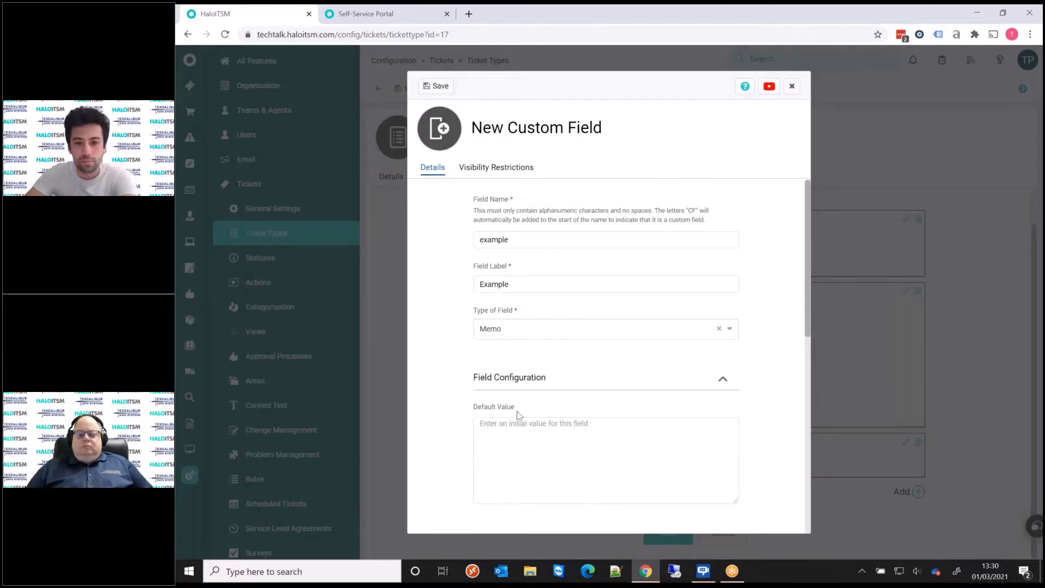
Step: Set the example field's Type of Field to Single Selection
click(546, 455)
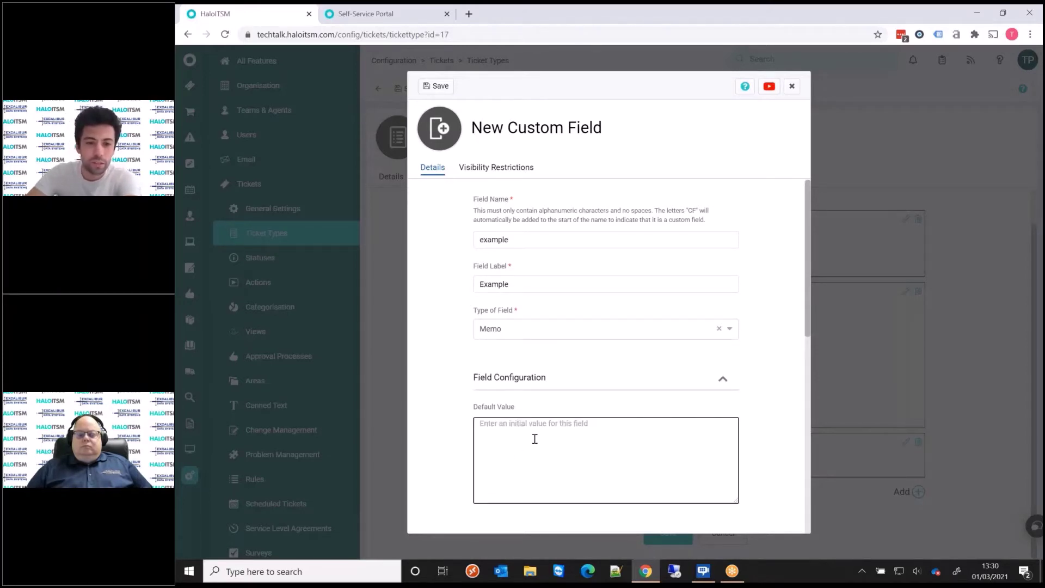
click(548, 341)
click(548, 337)
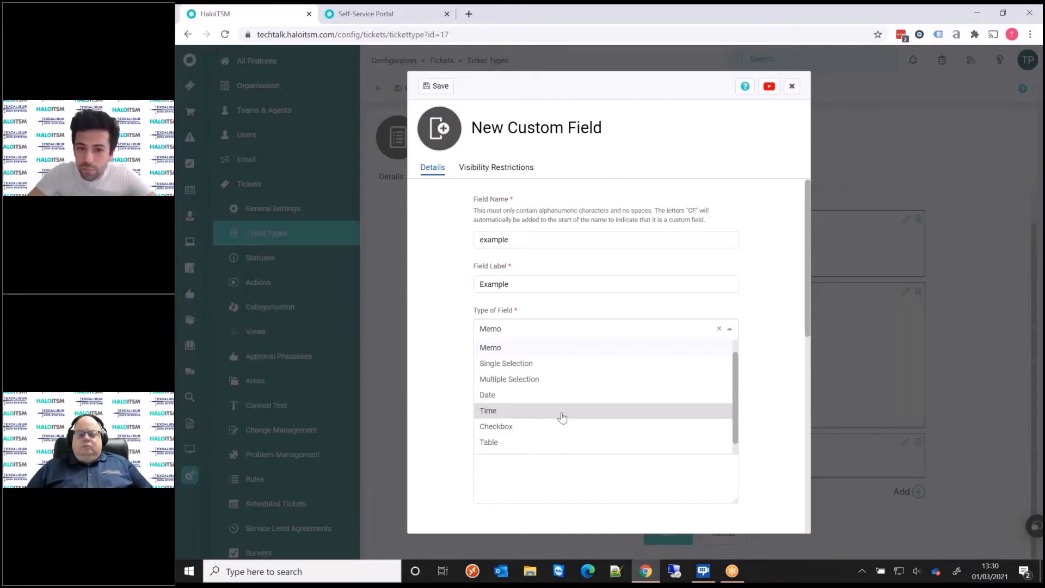
scroll(545, 430, down, 1)
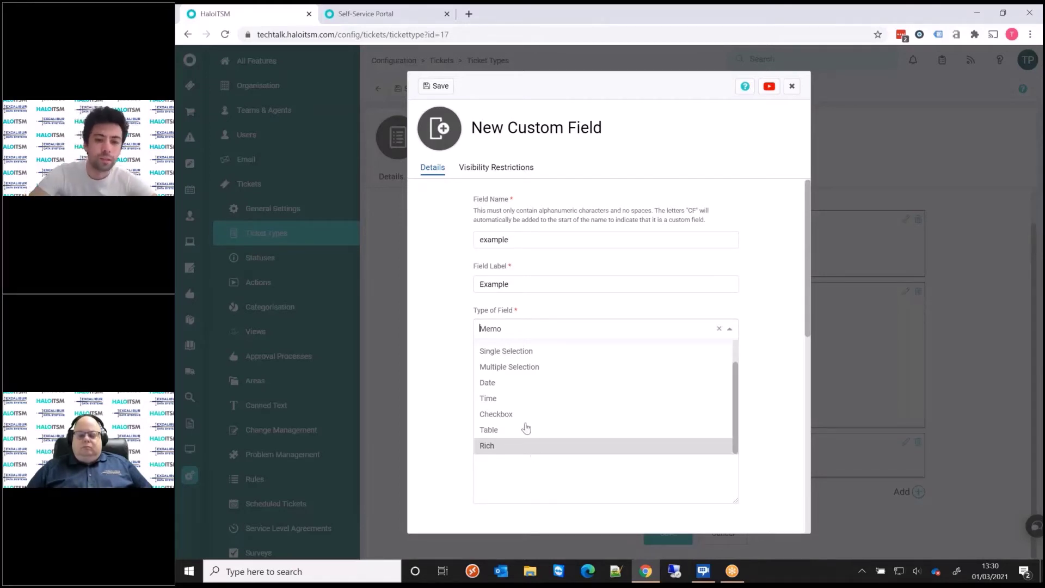
click(521, 355)
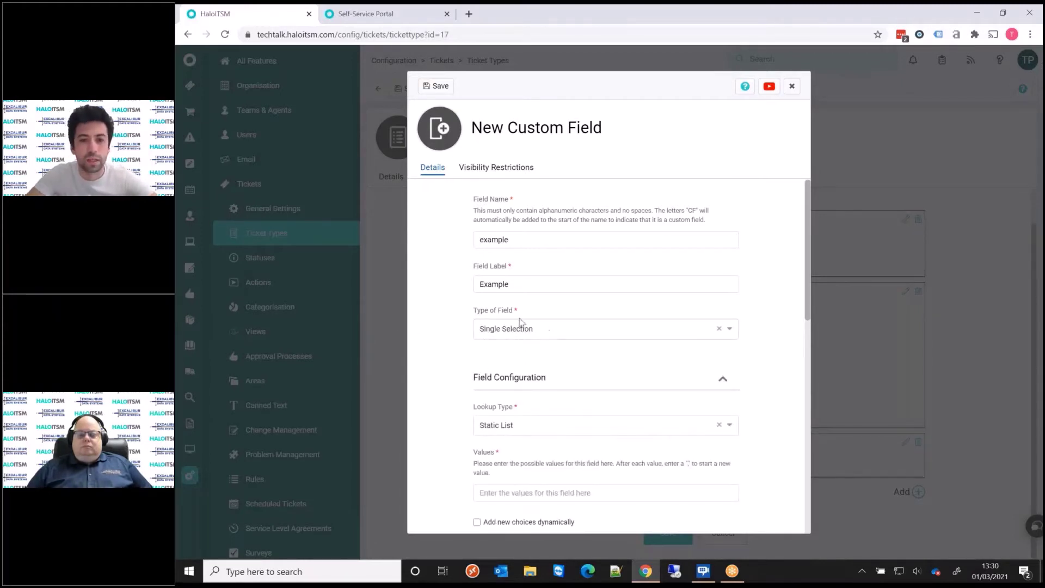
Step: Keep Lookup Type as Static List and fill Values with 'Option 1,Option 2,Option 3'
scroll(773, 323, down, 2)
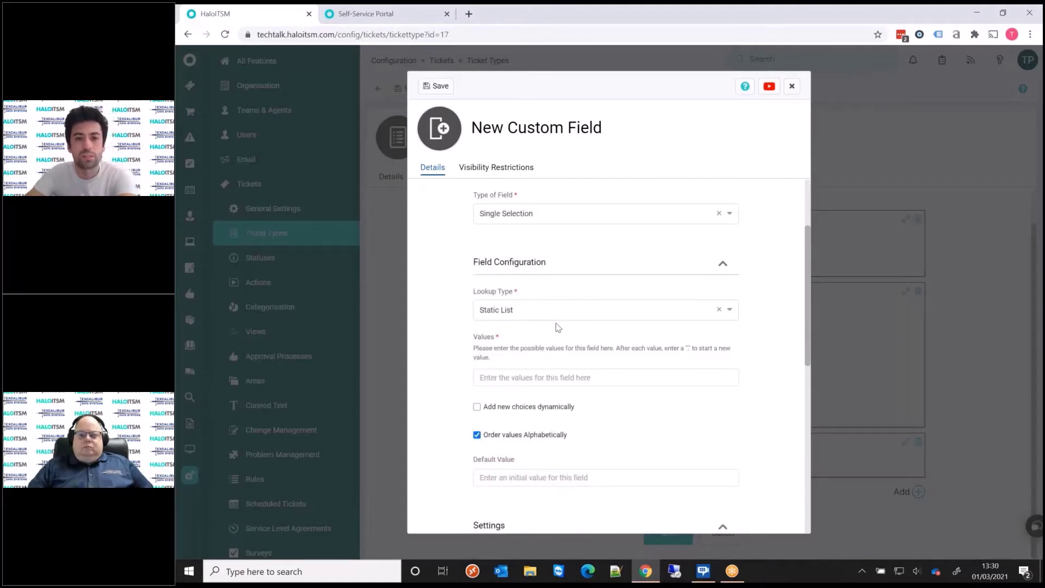
click(566, 312)
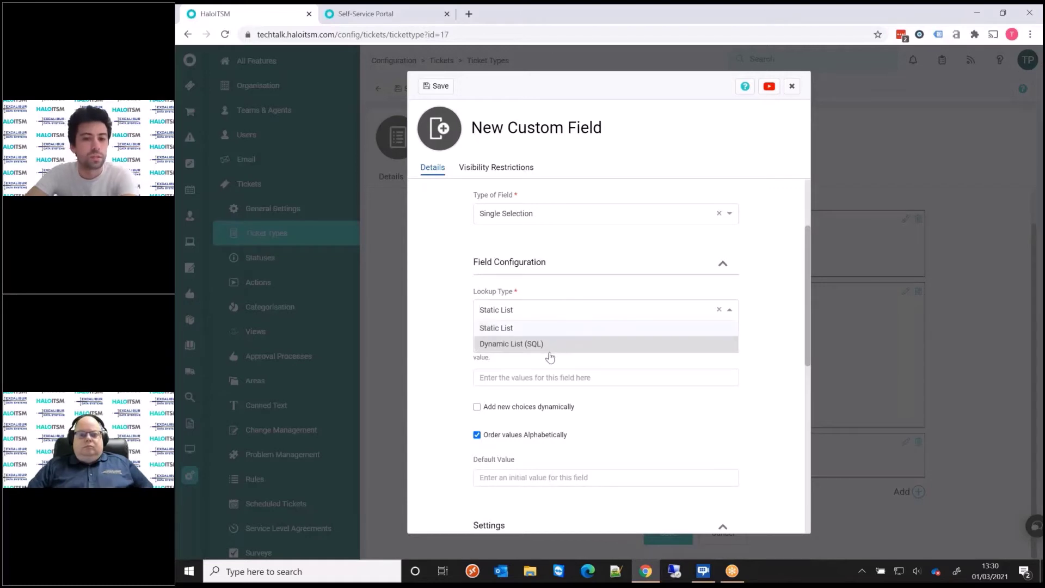
click(435, 313)
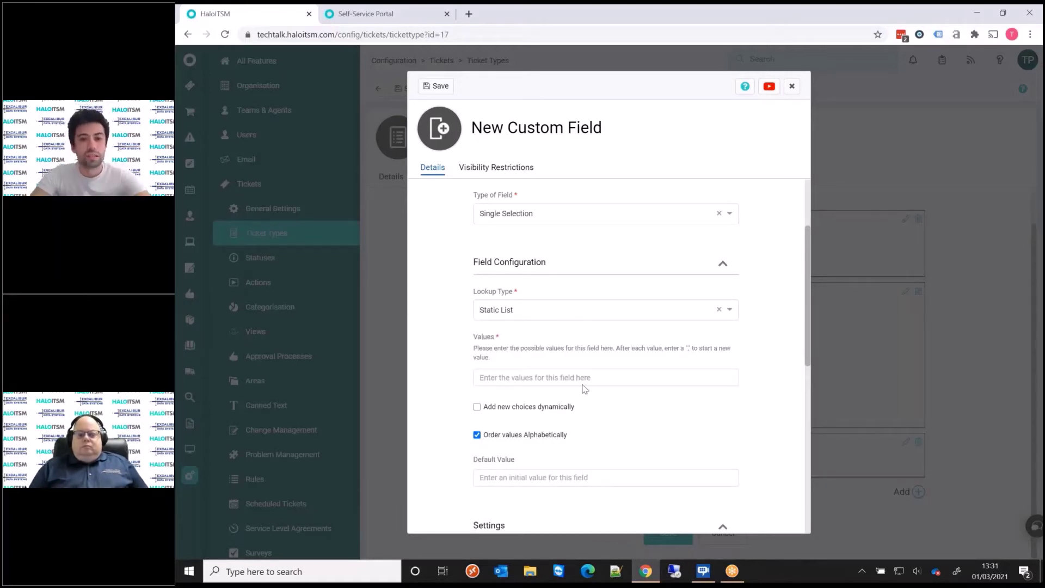
click(564, 376)
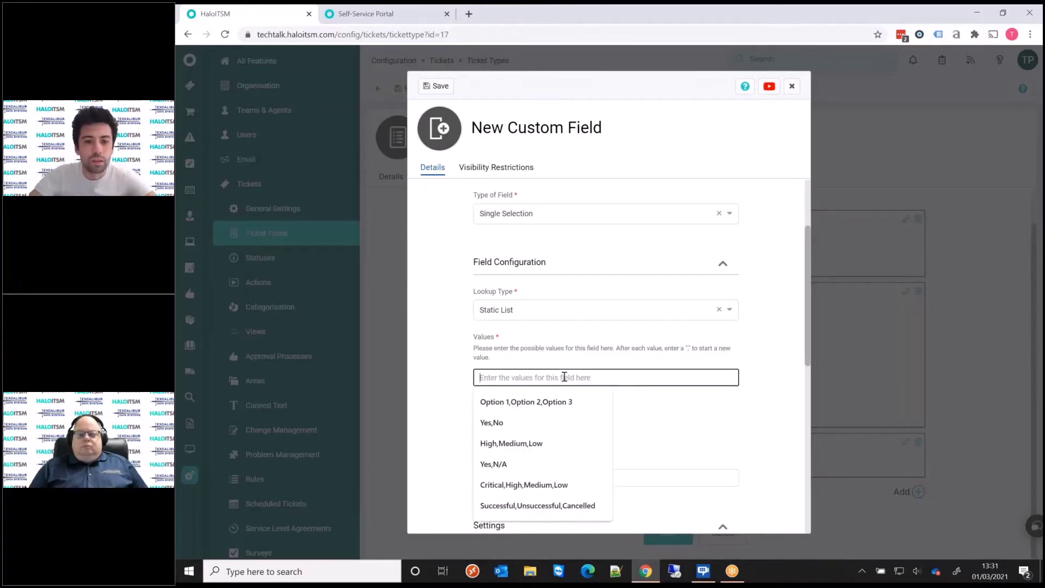
click(506, 402)
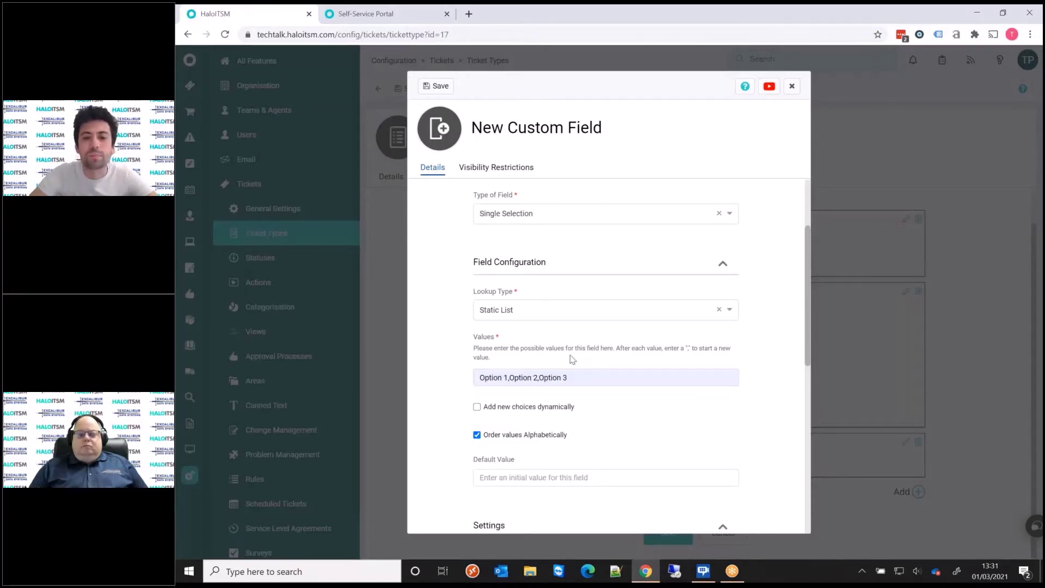
Step: Confirm Static List as the lookup type and save the Example custom field
click(545, 312)
click(461, 318)
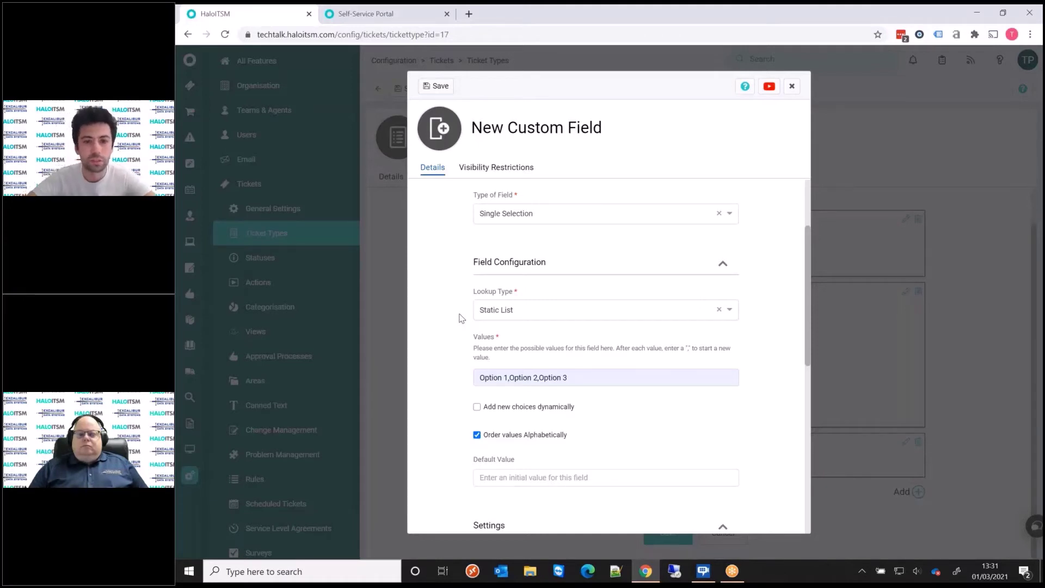
click(501, 309)
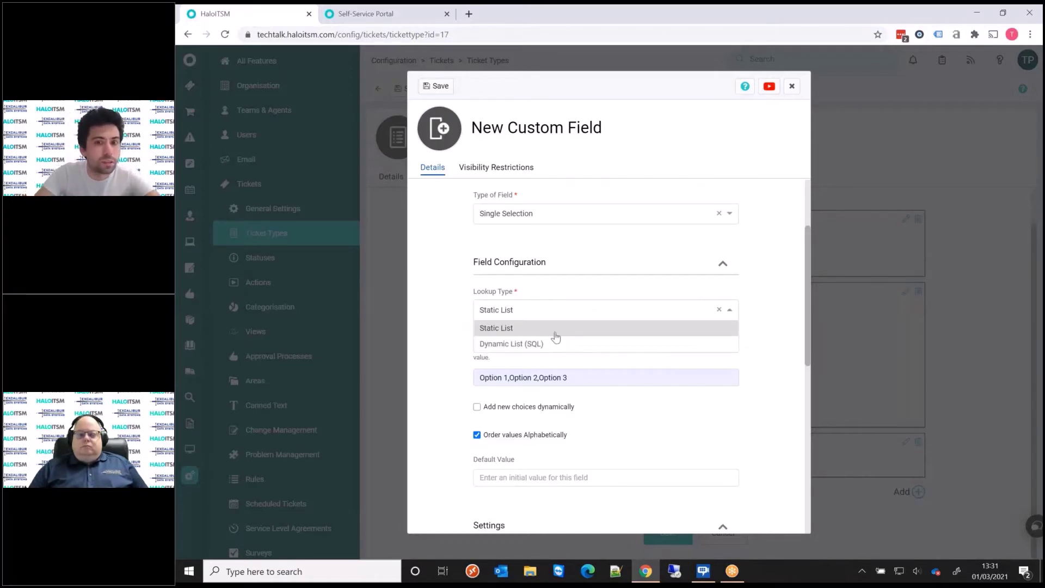
click(454, 323)
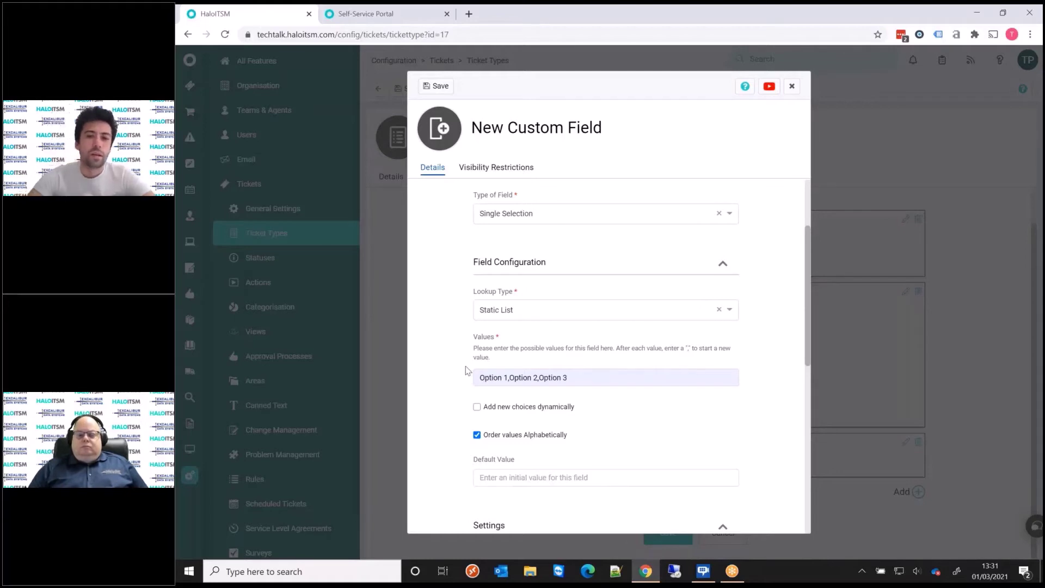
scroll(519, 372, down, 2)
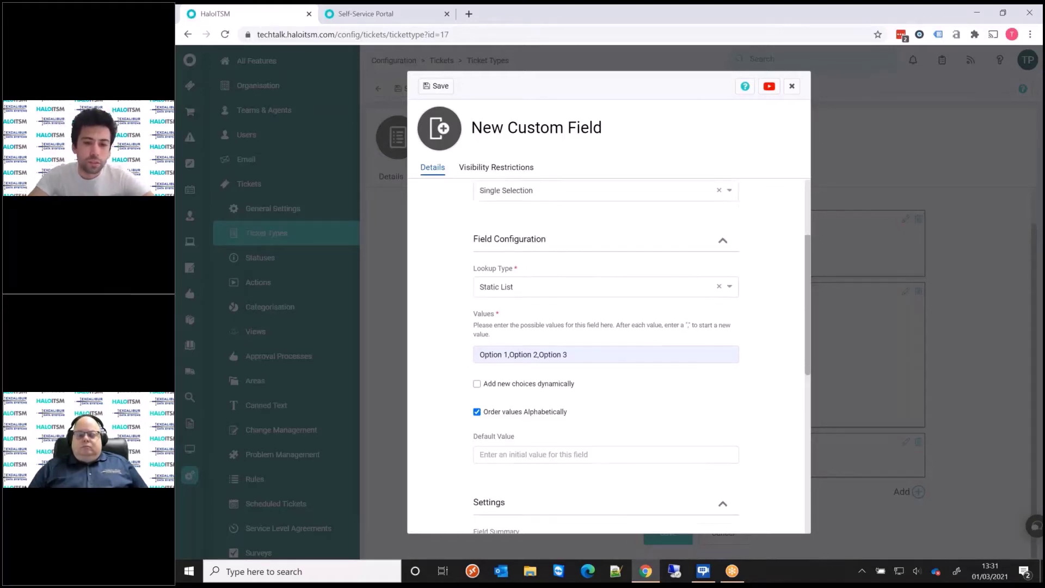
scroll(457, 331, down, 4)
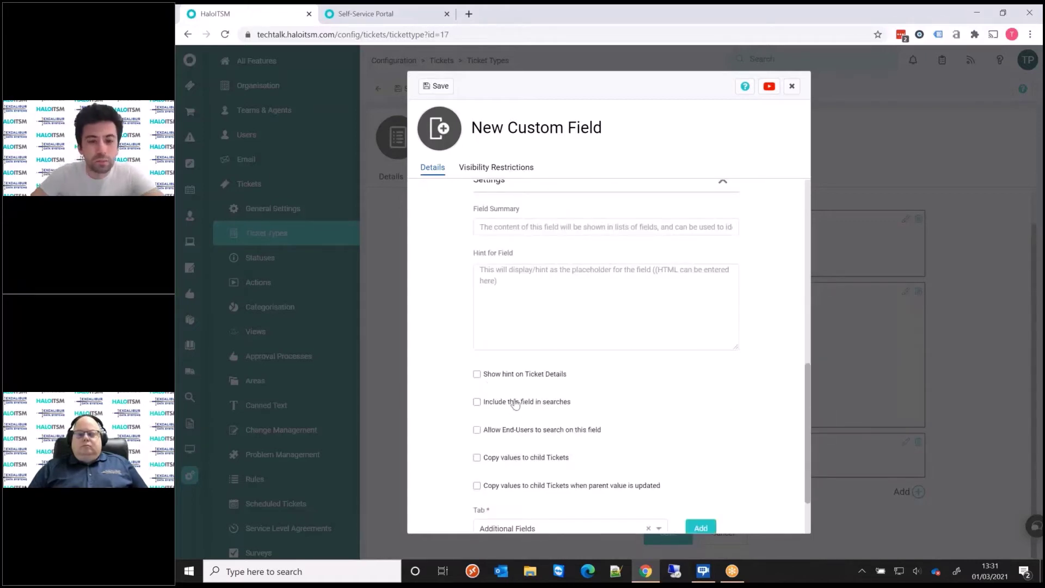
scroll(511, 389, down, 2)
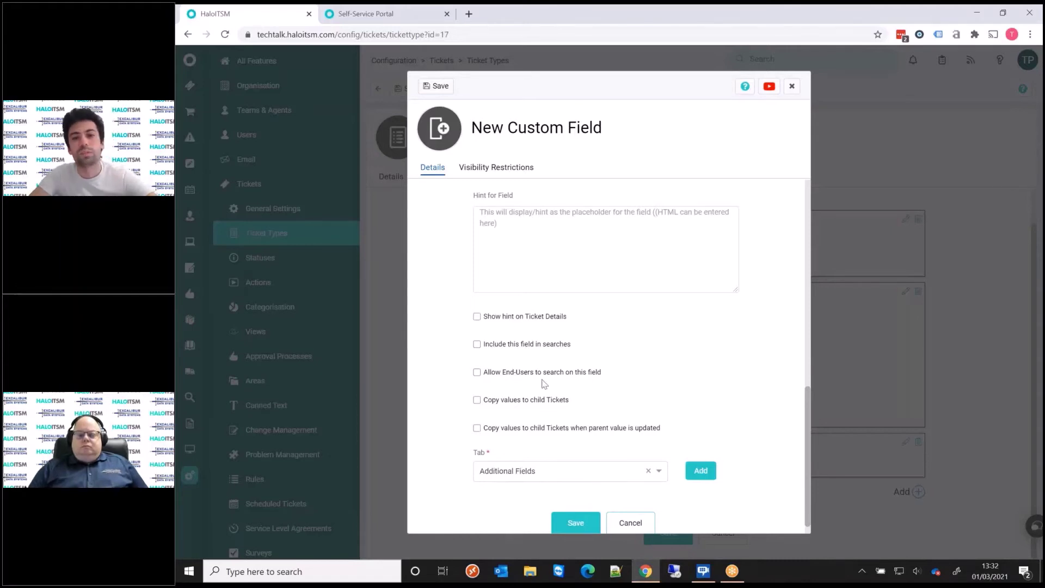
scroll(571, 490, down, 1)
click(575, 506)
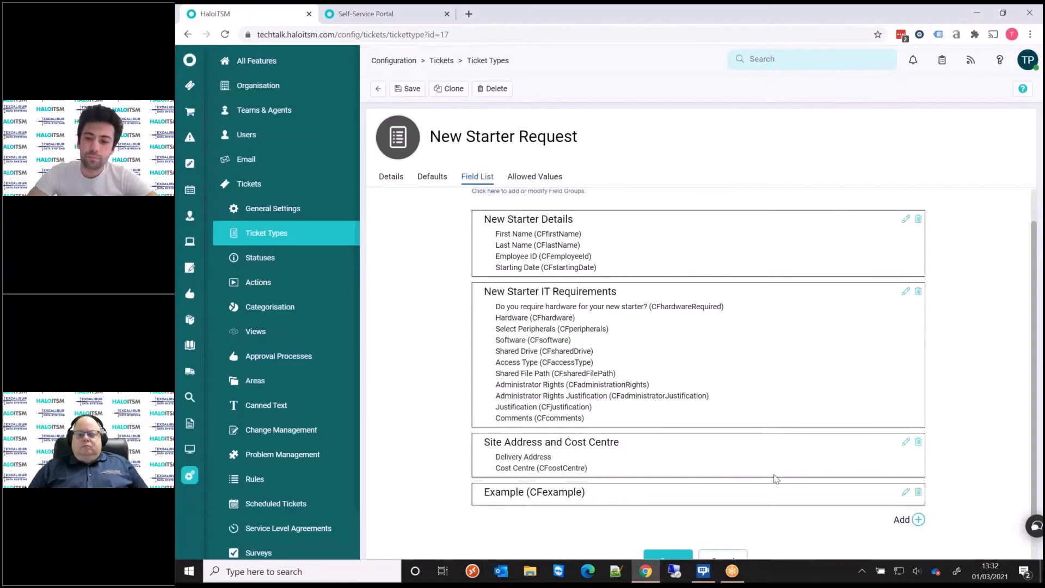
Step: Add Example (CFexample) to New Starter Details, move it above First Name, and save the group
click(906, 219)
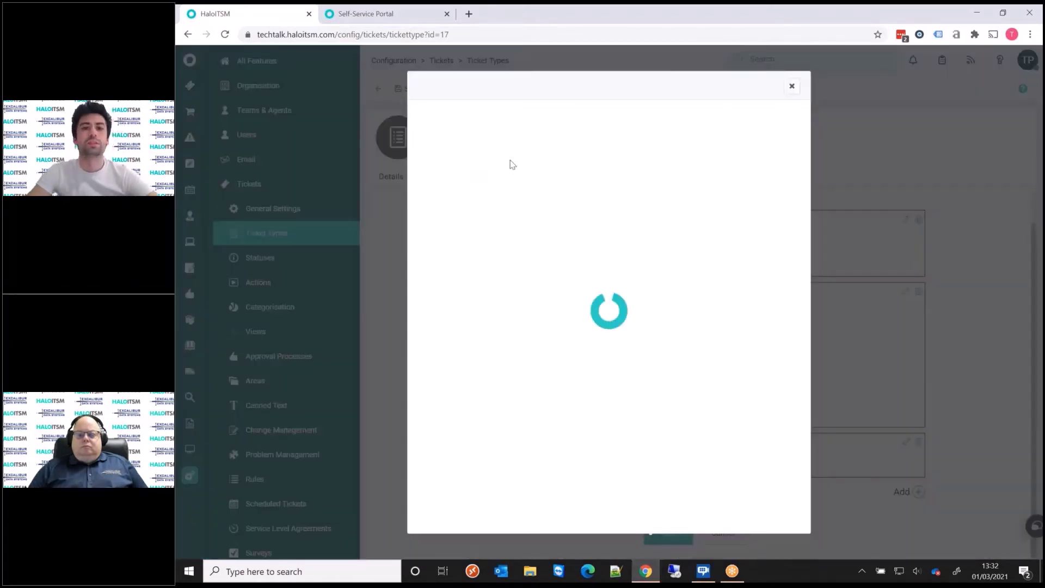
click(481, 157)
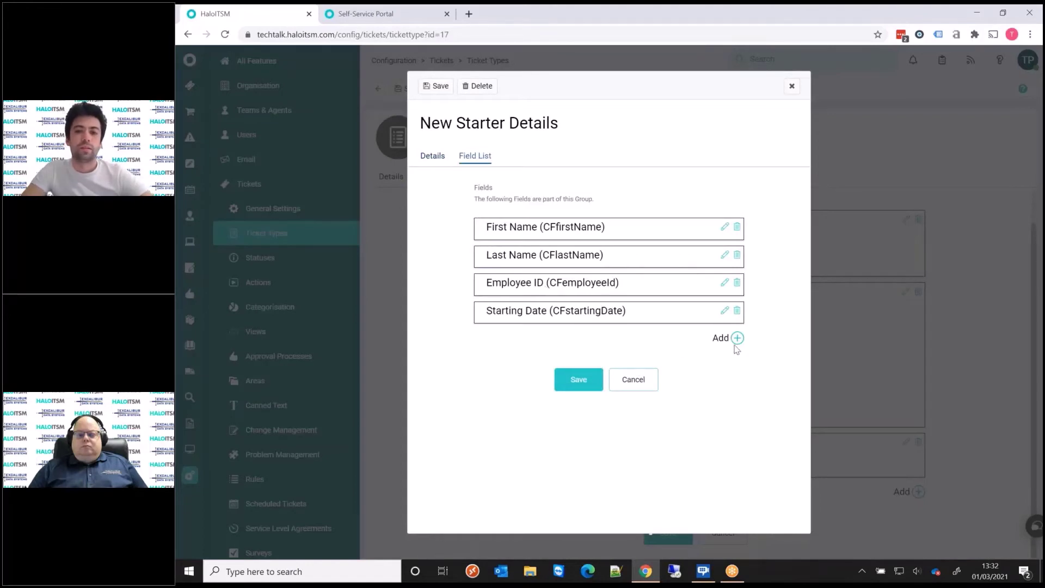
click(737, 340)
click(546, 302)
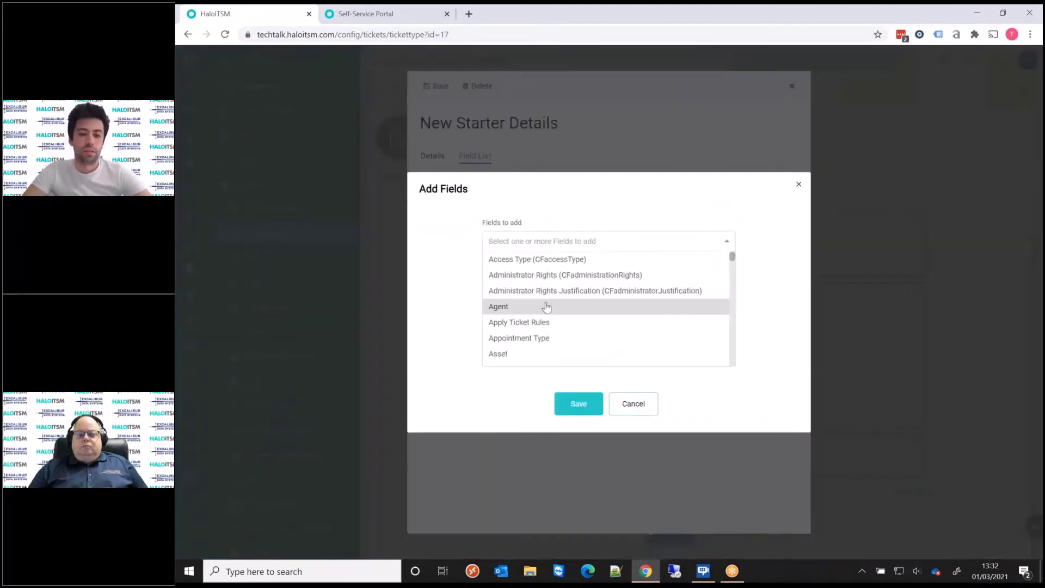
text(exa)
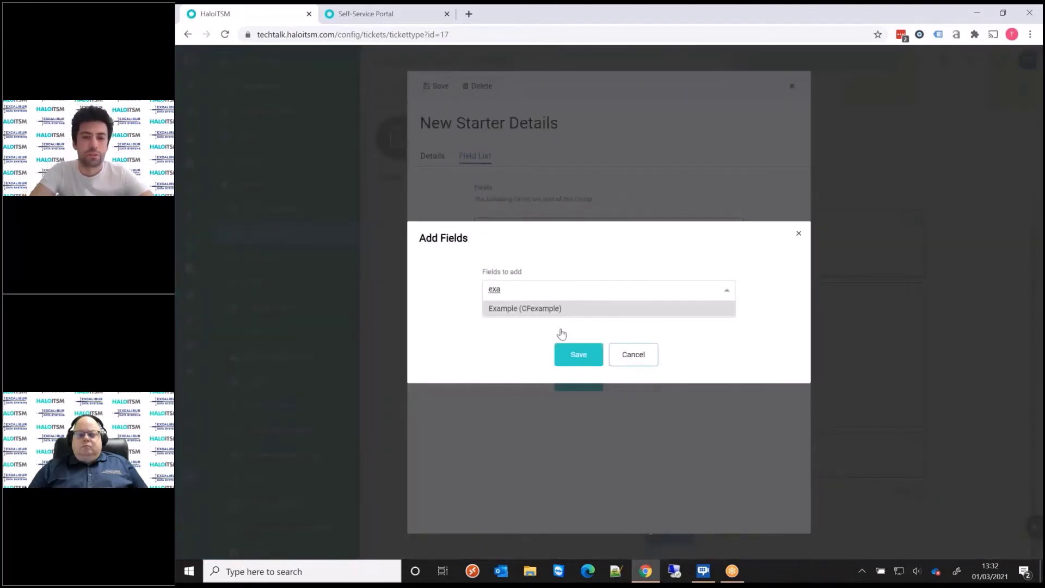
key(Return)
click(575, 403)
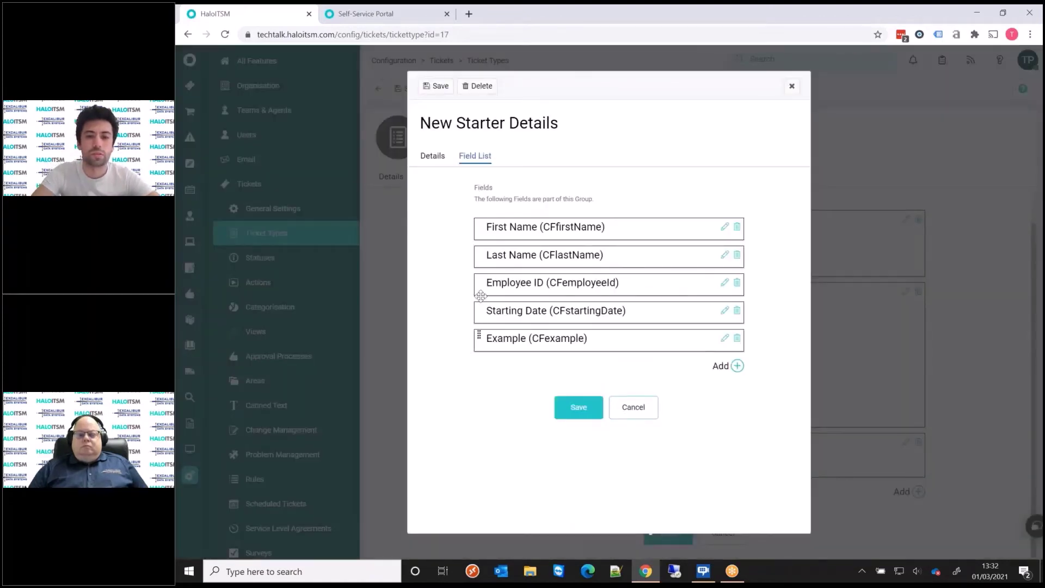
drag(479, 337, 479, 231)
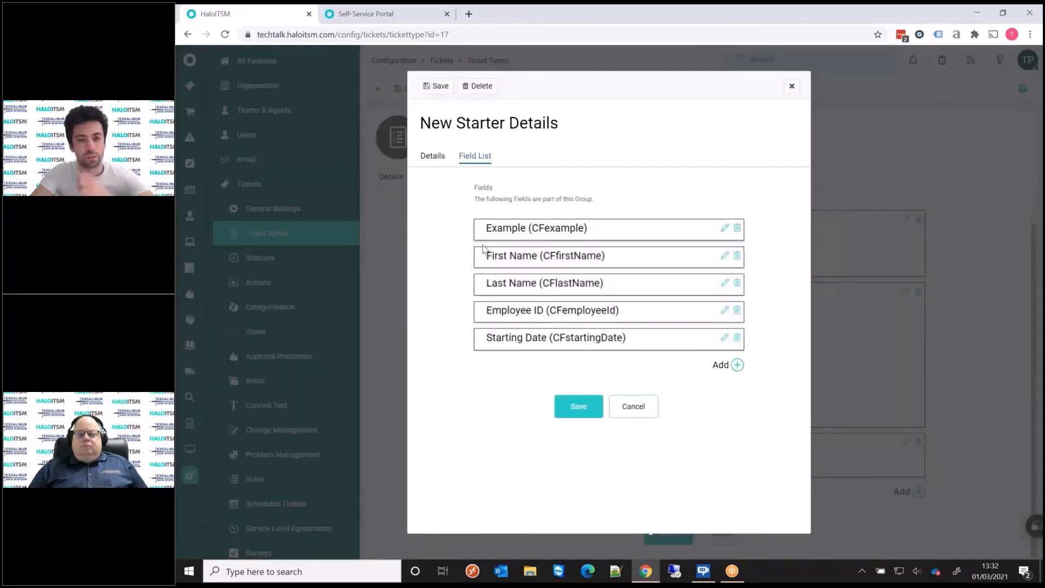
click(578, 403)
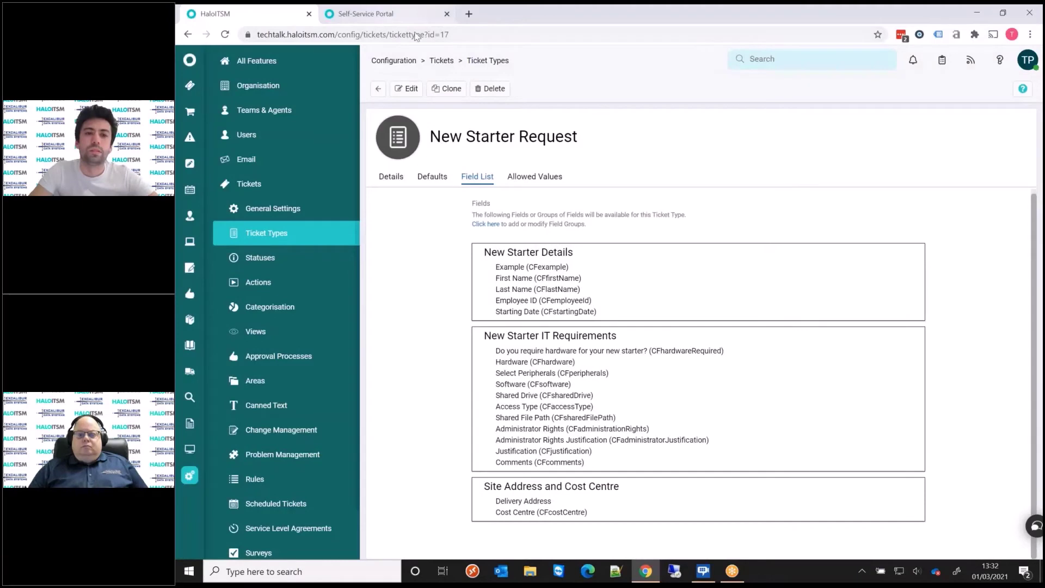
Step: Reload the portal form, test the Example drop-down by picking Option 1, then clear it
click(370, 14)
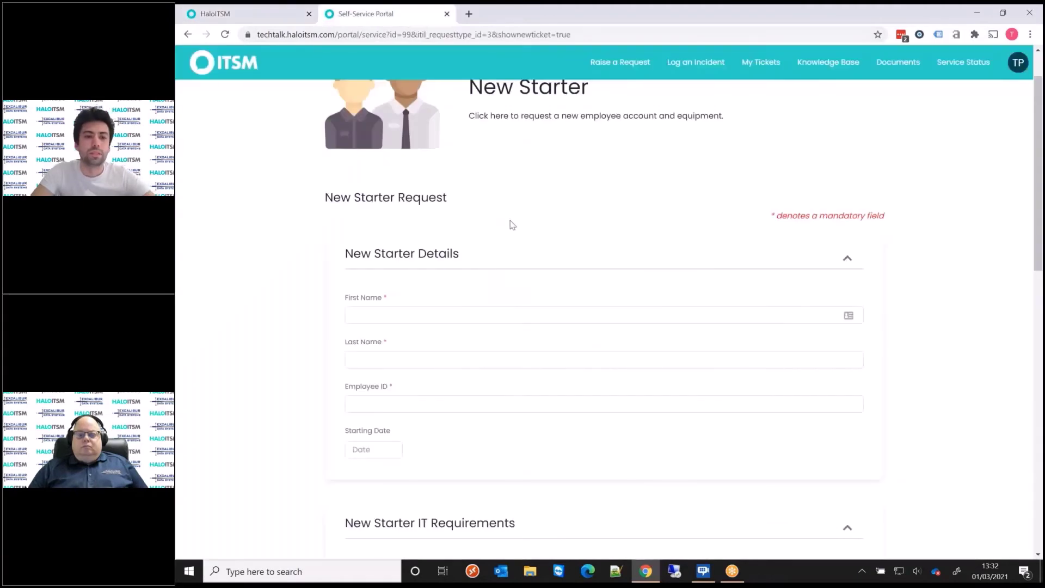
key(F5)
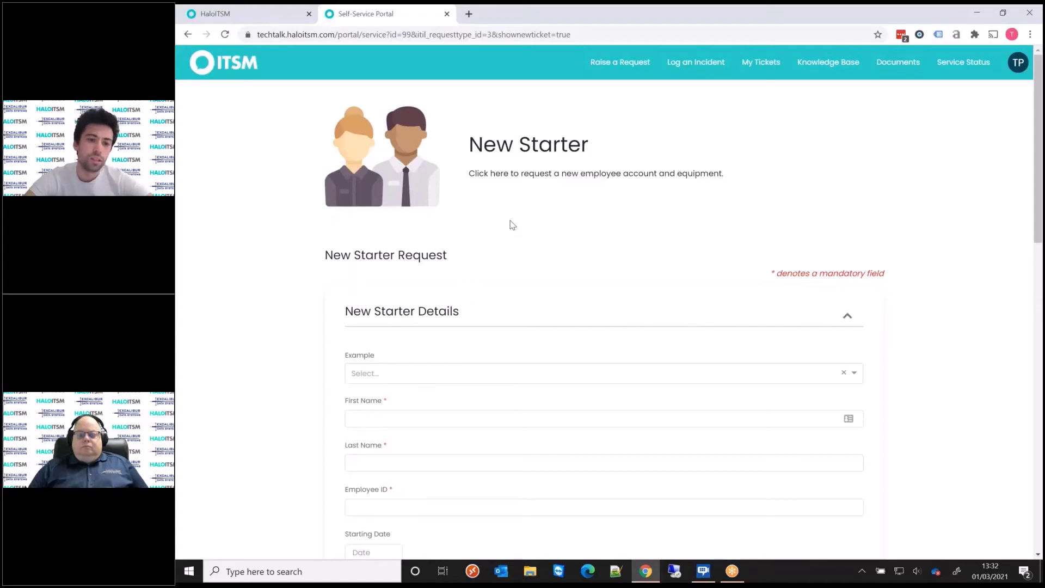
scroll(402, 275, down, 1)
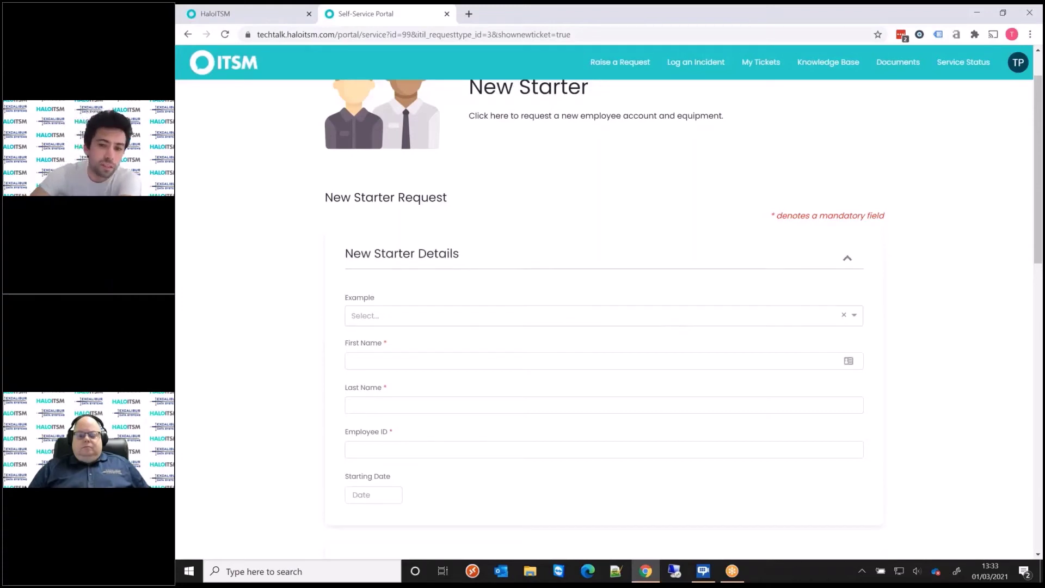
click(393, 323)
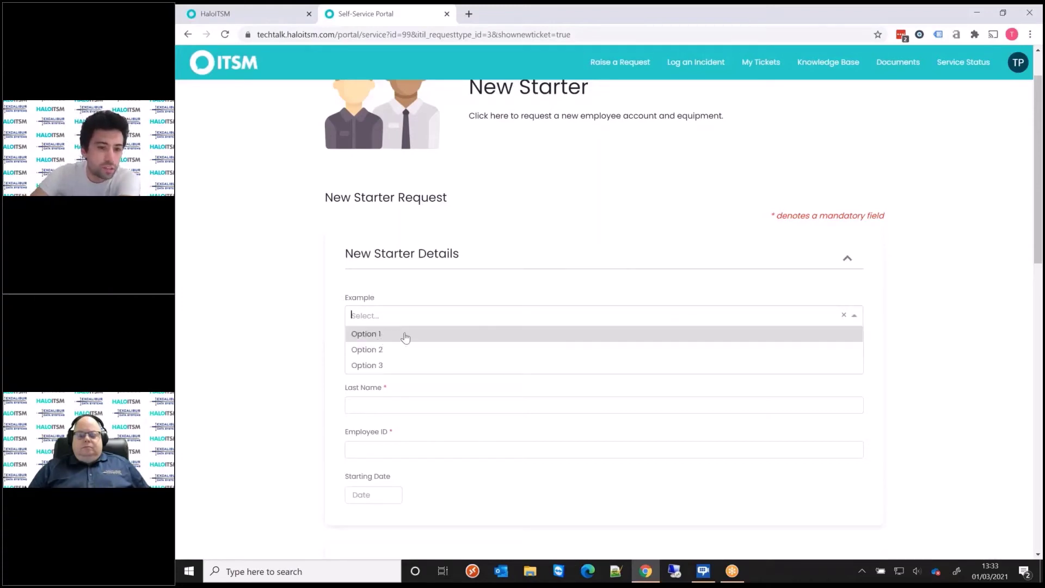
click(482, 334)
click(448, 317)
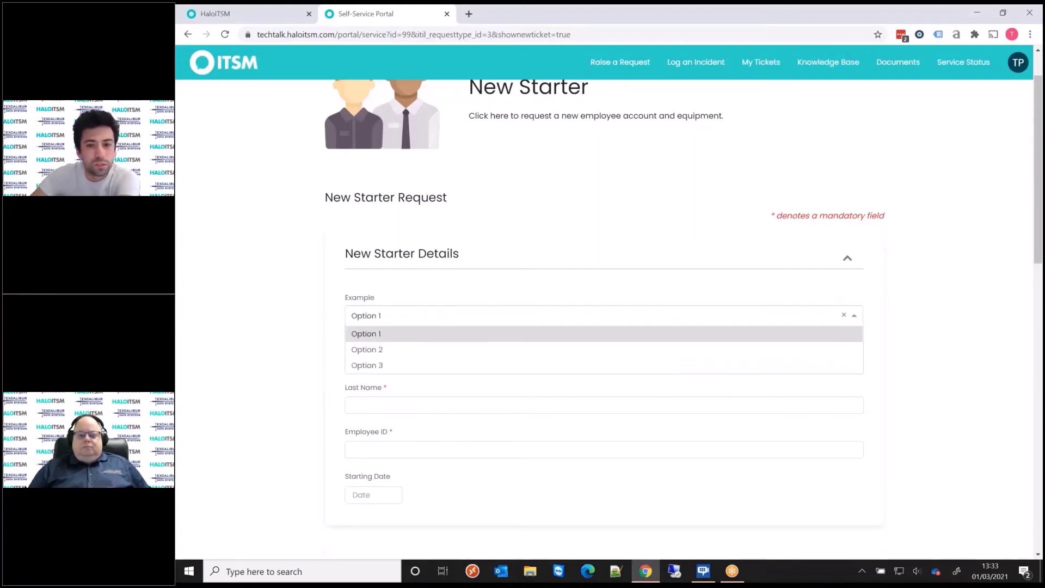
click(844, 315)
Step: Reopen the New Starter Details group's field list in edit mode
click(294, 14)
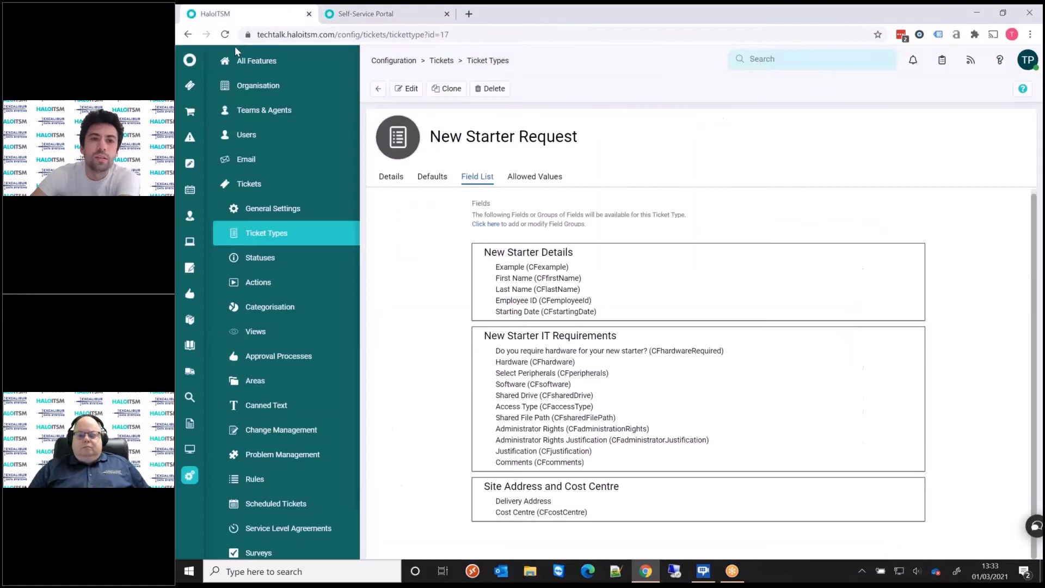
click(408, 89)
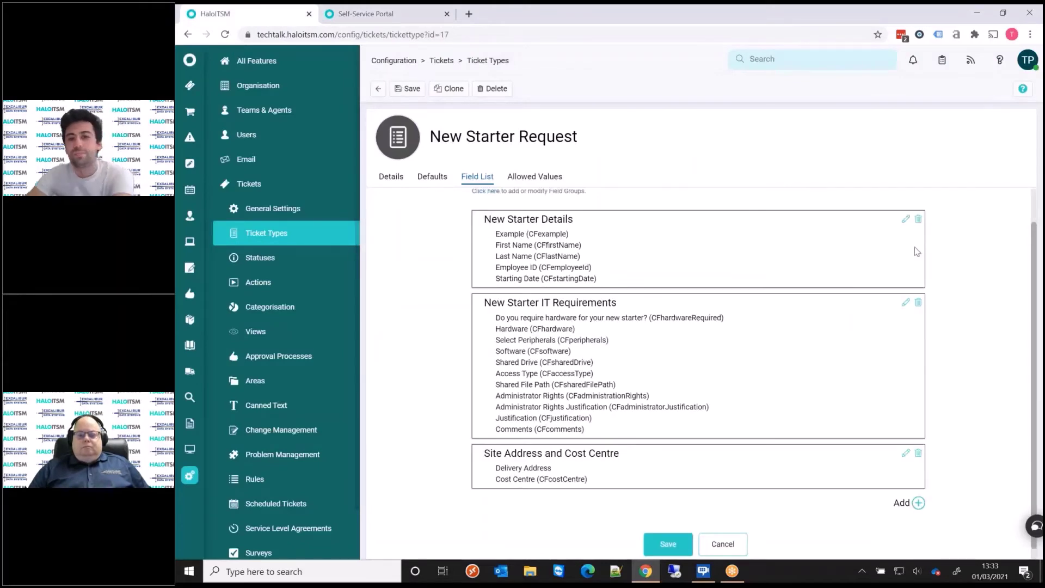
click(905, 220)
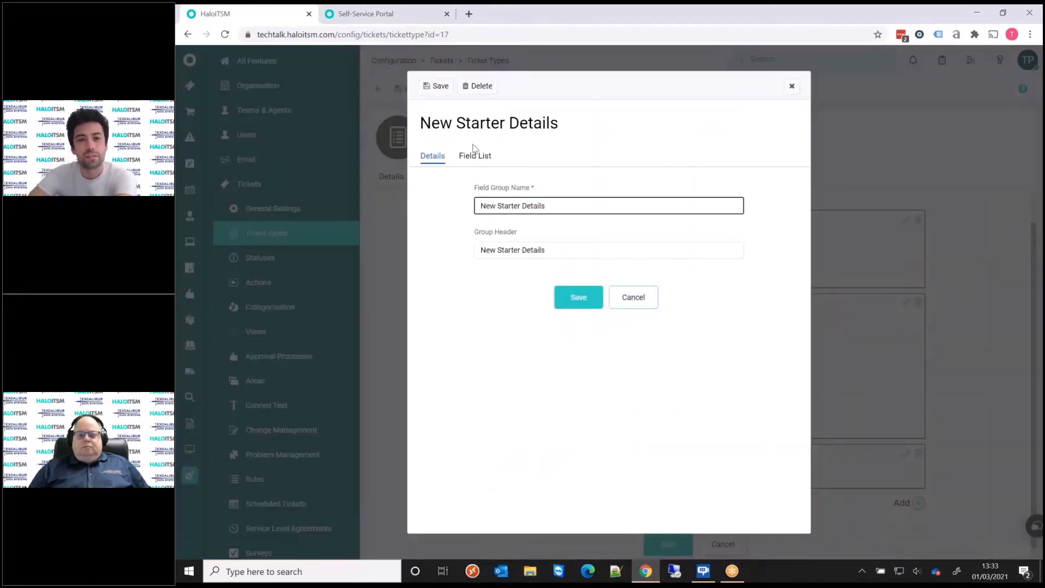
click(473, 156)
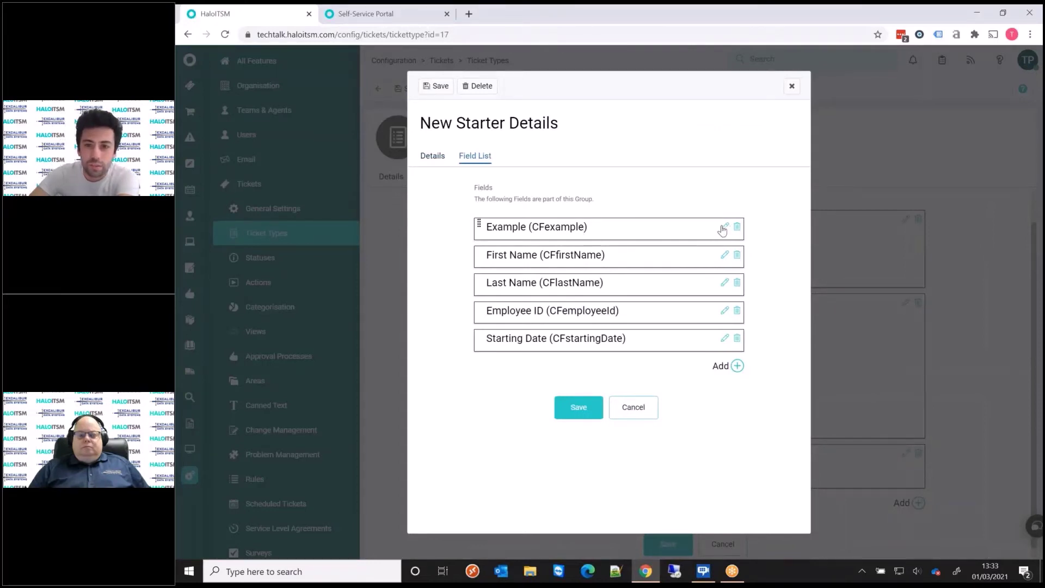
Step: Set Example to Visible - Required on the End-User New Ticket Screen and save
click(724, 227)
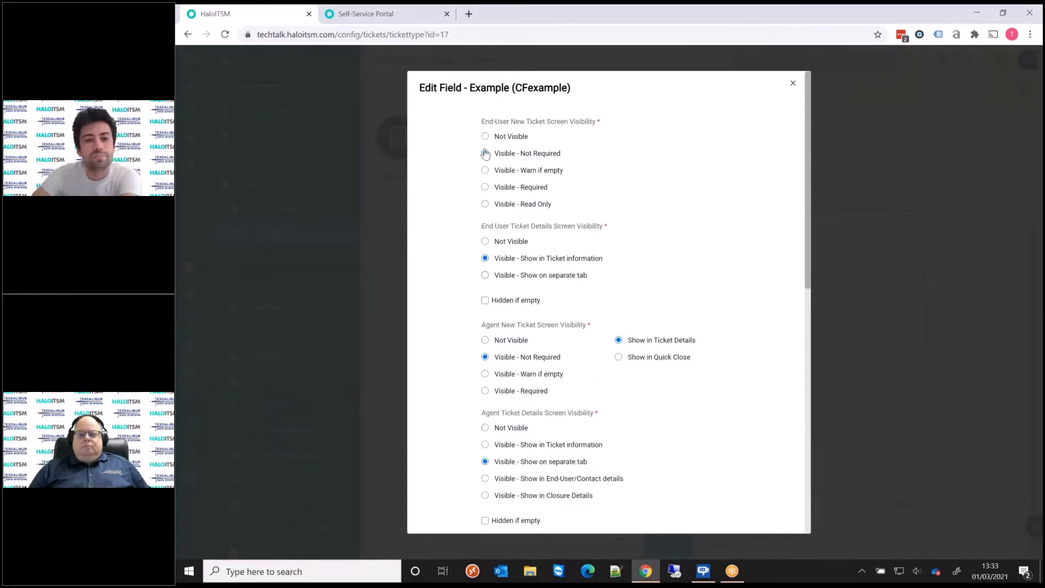
click(518, 189)
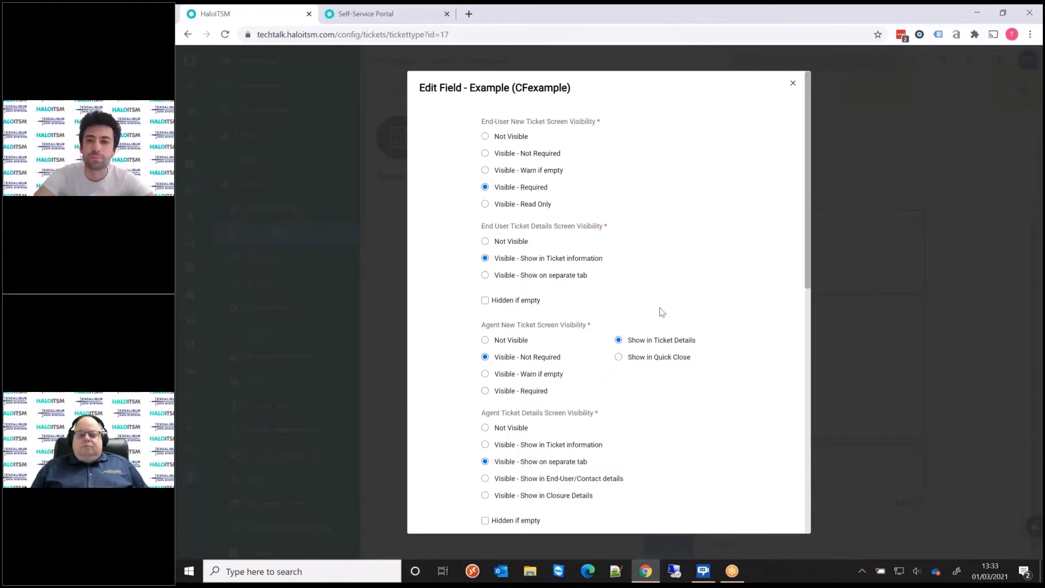
scroll(662, 312, down, 15)
click(550, 502)
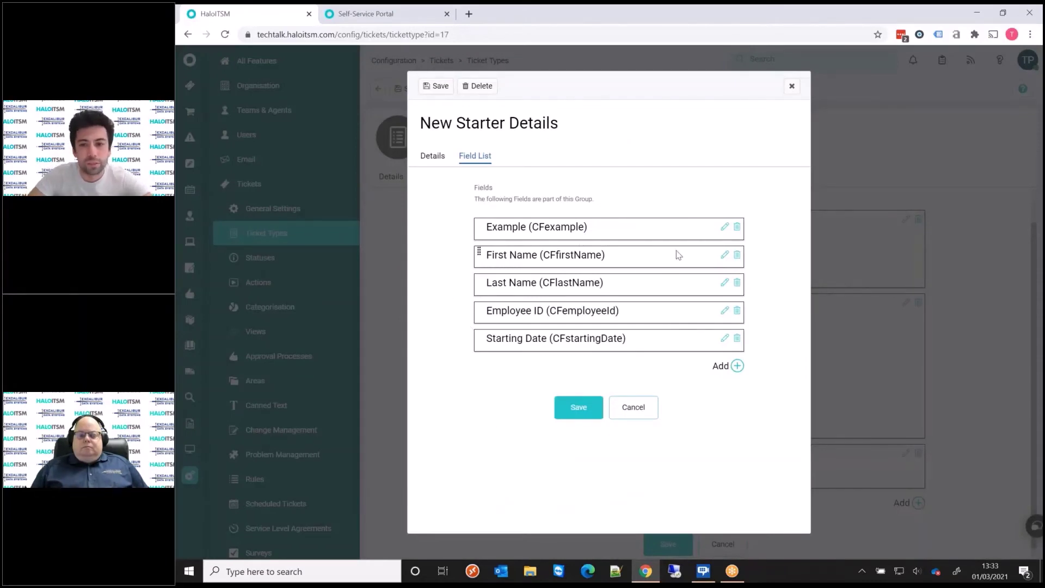
Step: Show First Name only when Example equals Option 2, and save the field
click(723, 257)
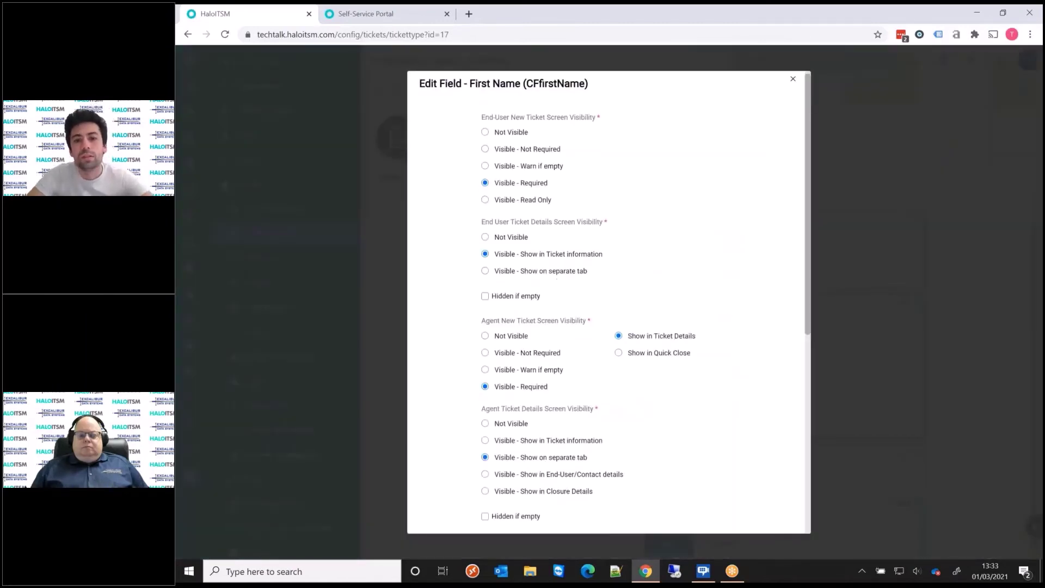
scroll(713, 281, down, 5)
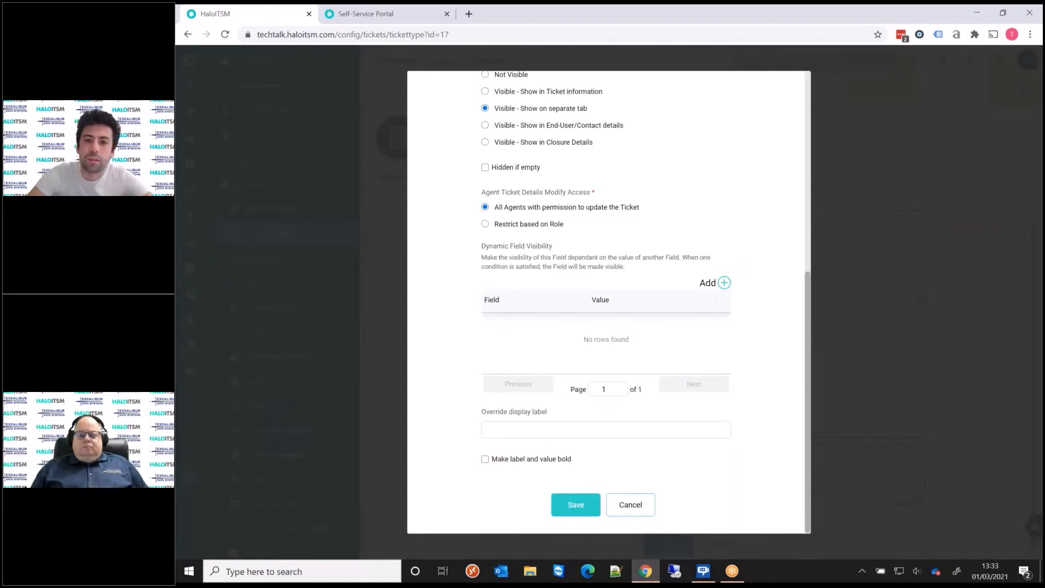
click(723, 282)
click(648, 299)
text(exa)
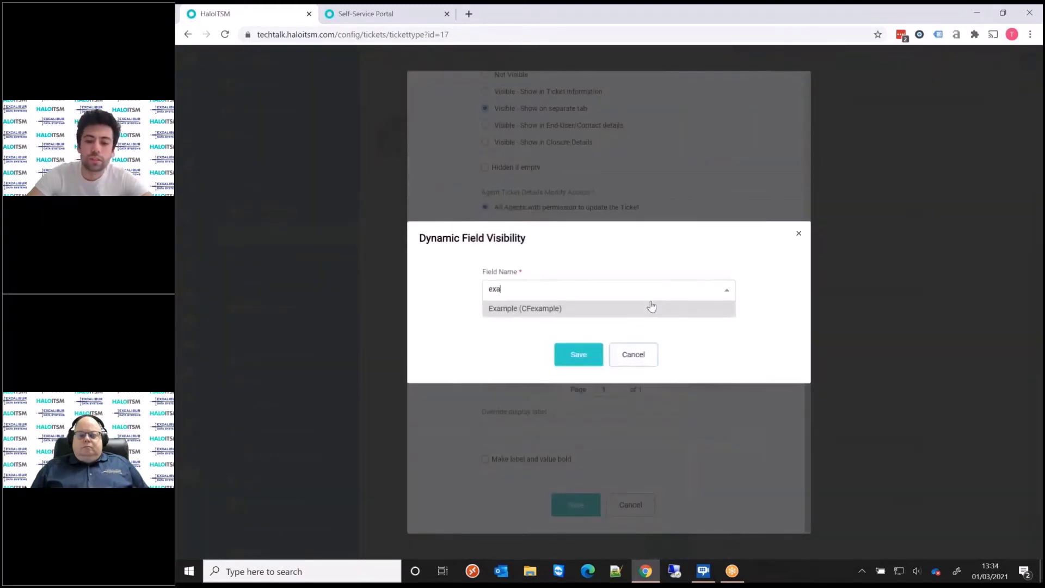
text(mple)
click(651, 307)
click(564, 351)
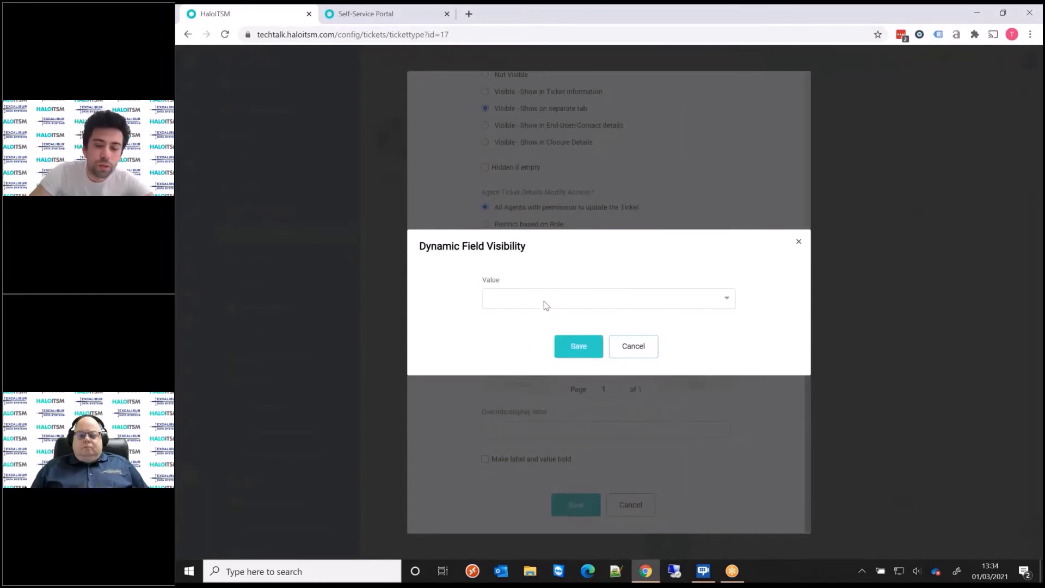
click(545, 306)
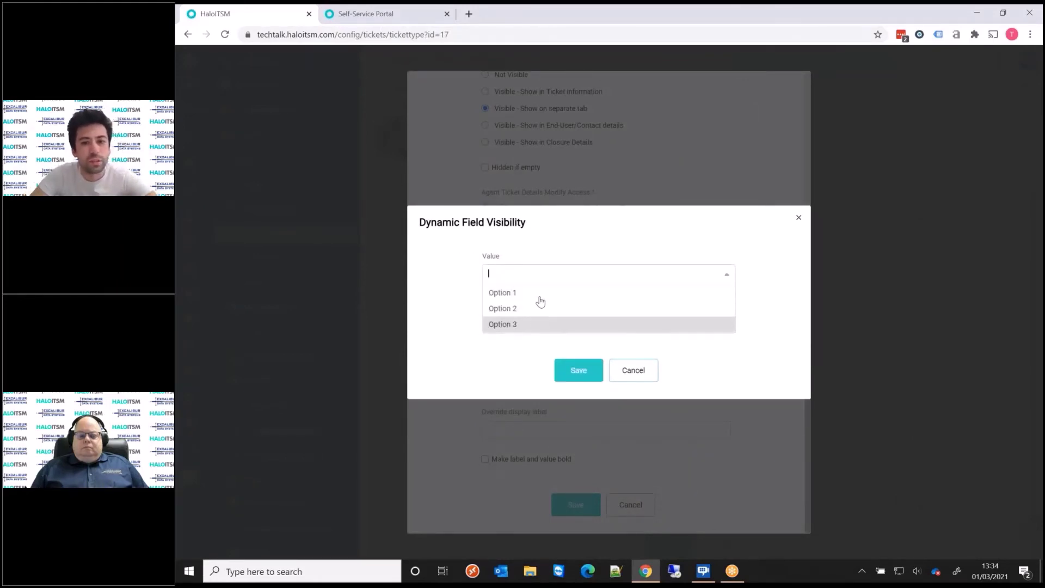
click(534, 309)
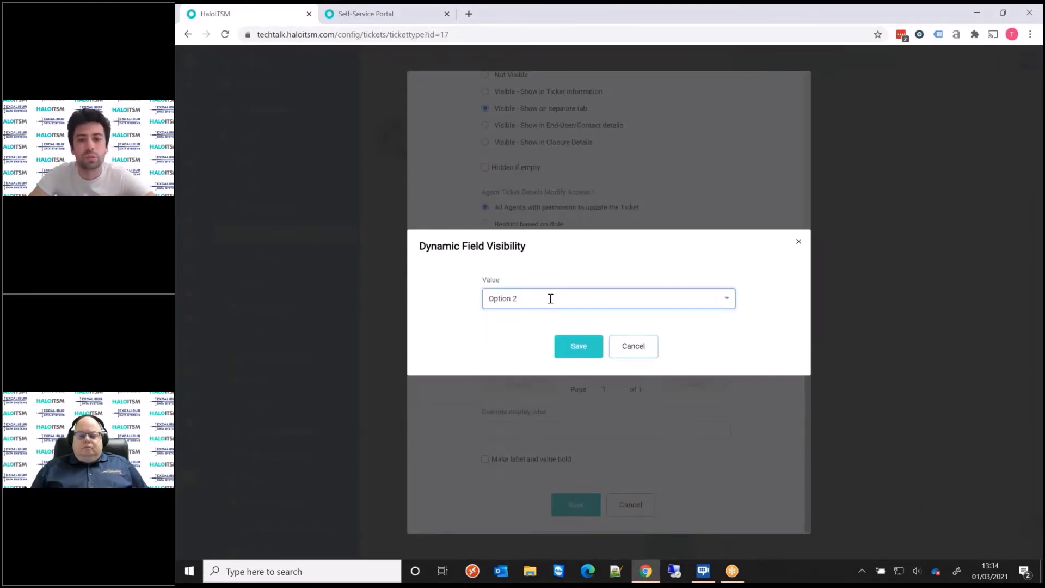
click(591, 367)
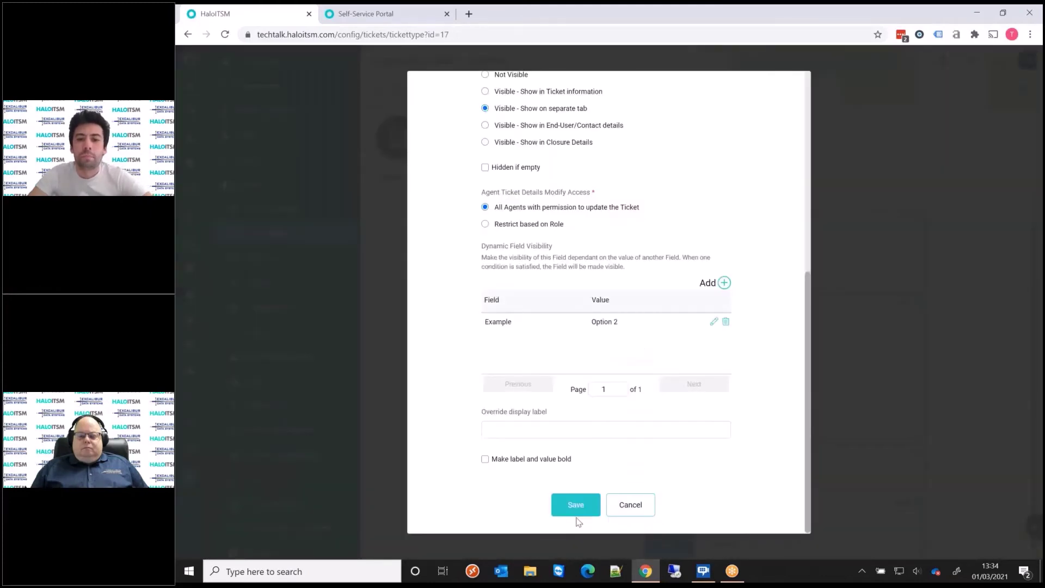
click(576, 510)
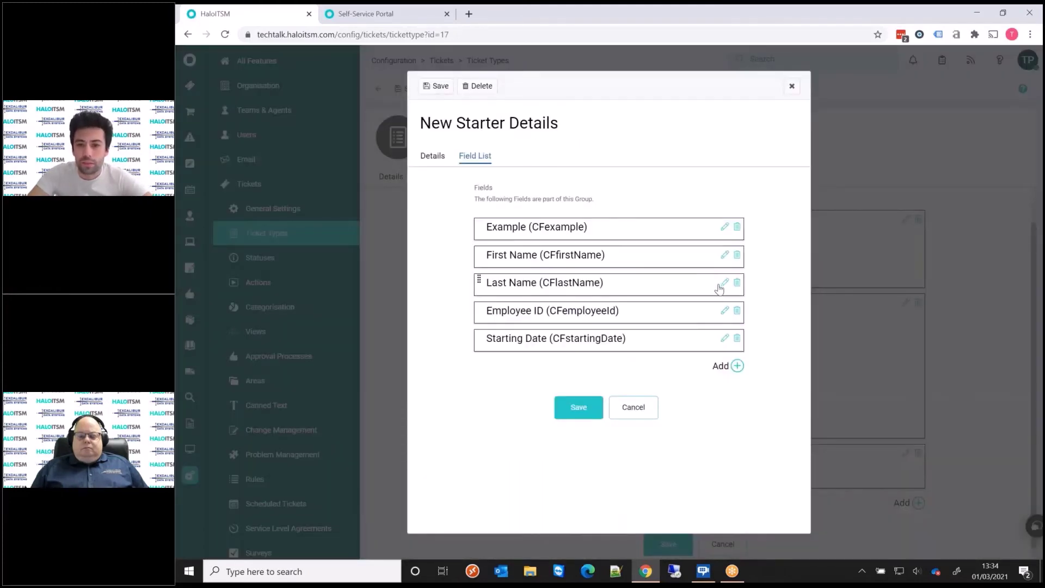
Step: Show Last Name only when Example equals Option 2, saving the field and the New Starter Details group
click(723, 284)
scroll(697, 312, down, 10)
click(724, 283)
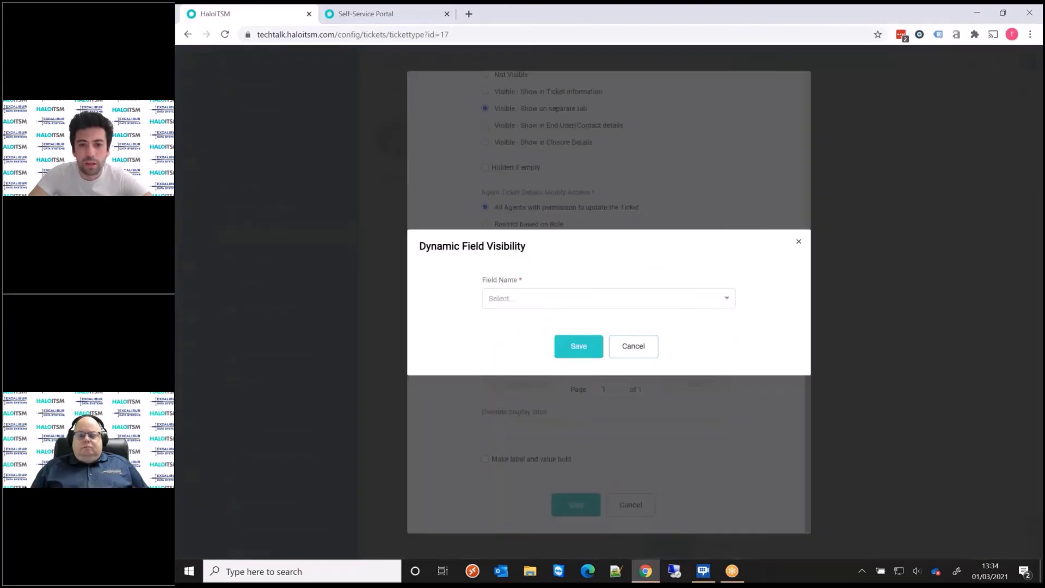
click(574, 300)
text(exampl)
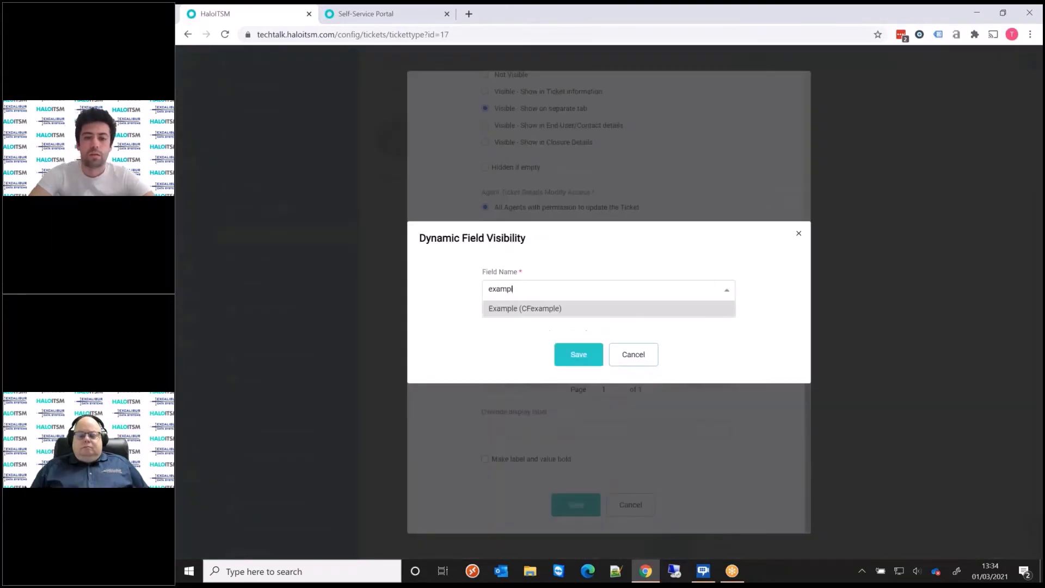
click(598, 309)
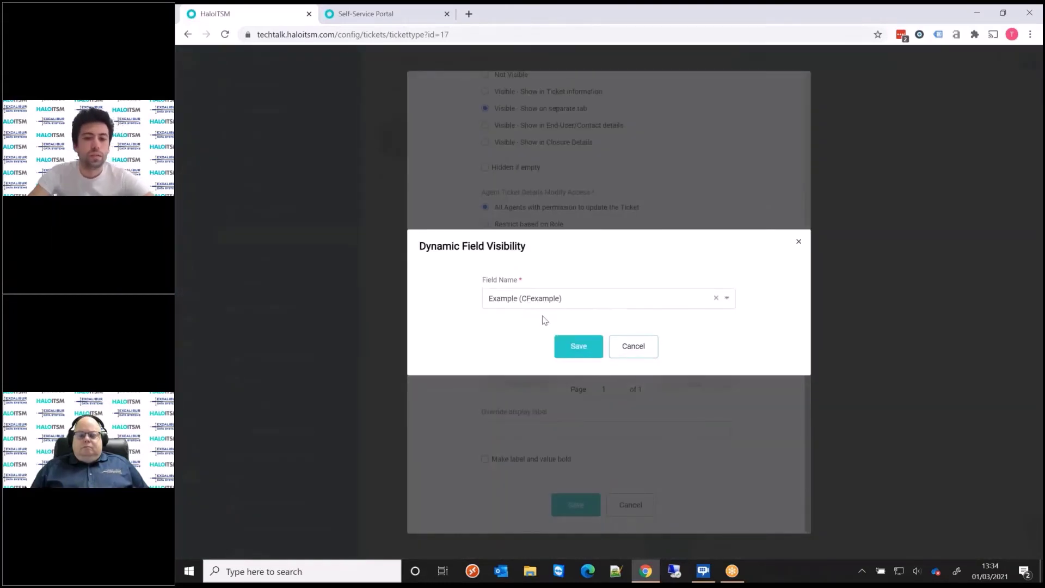
click(568, 349)
click(550, 303)
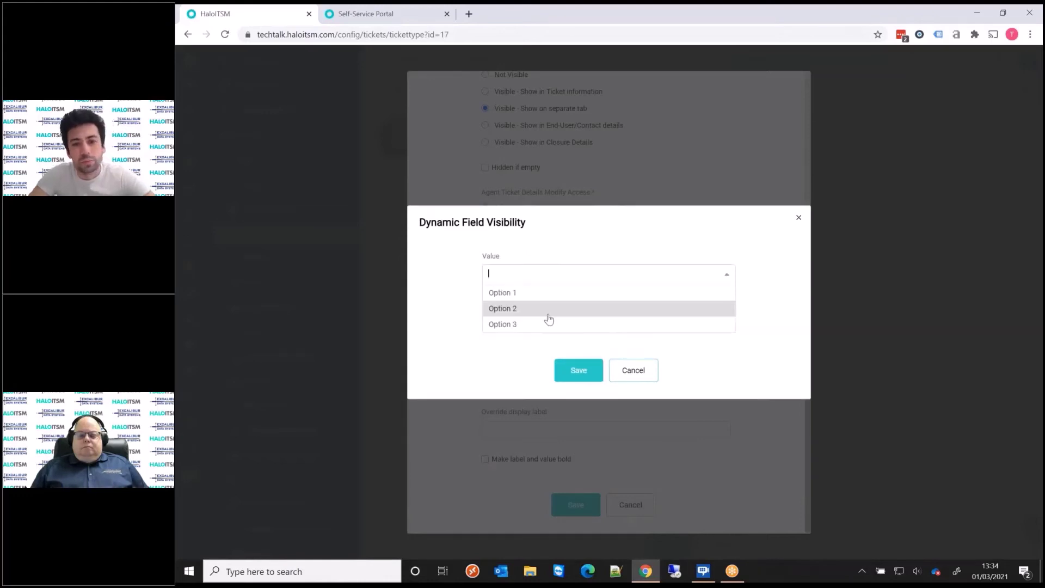
click(550, 308)
click(579, 346)
click(578, 504)
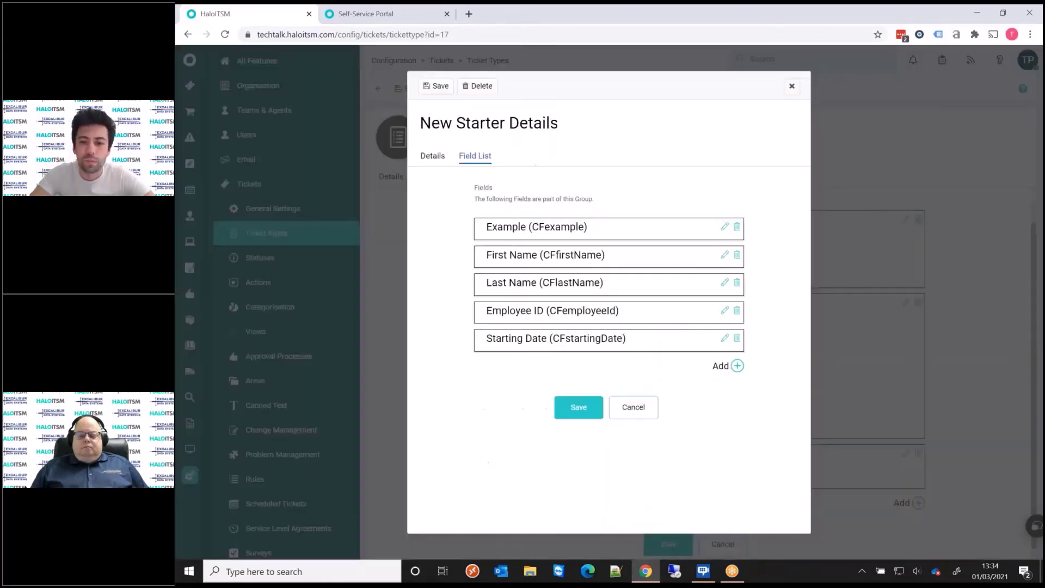
click(580, 408)
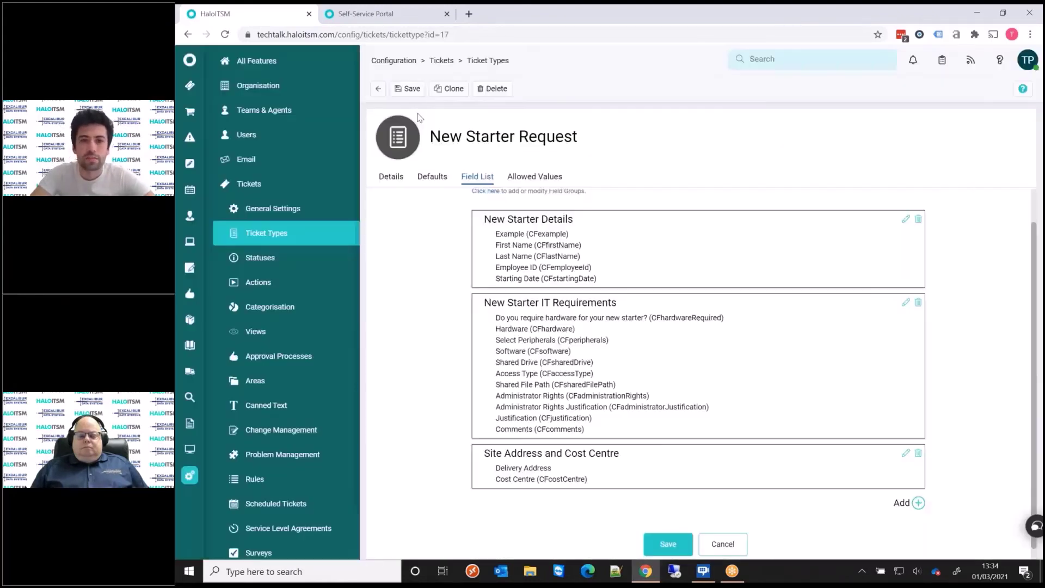
Step: Save the New Starter Request ticket type and reload the portal's New Starter form
click(411, 90)
click(376, 16)
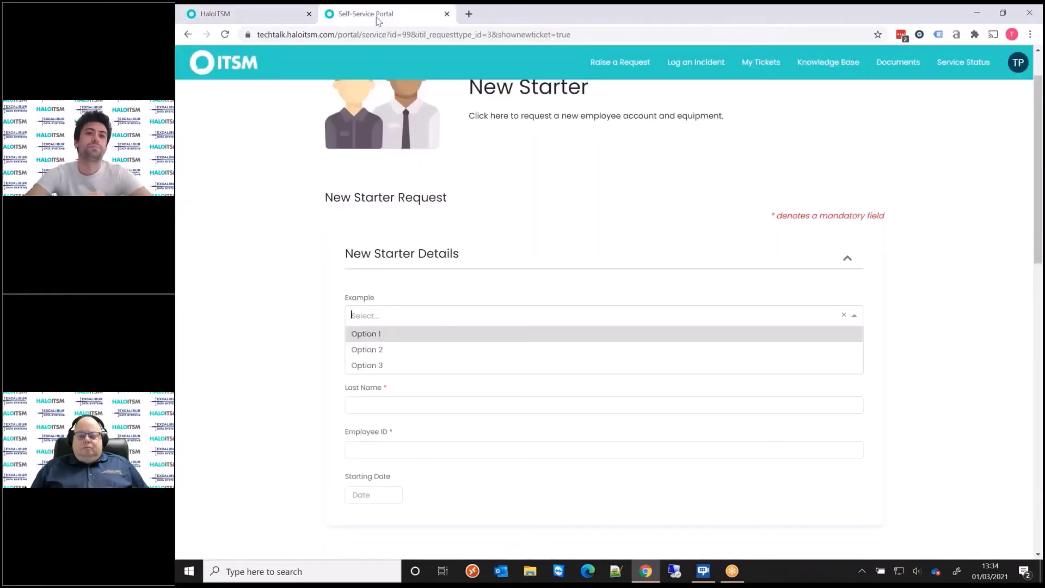
key(F5)
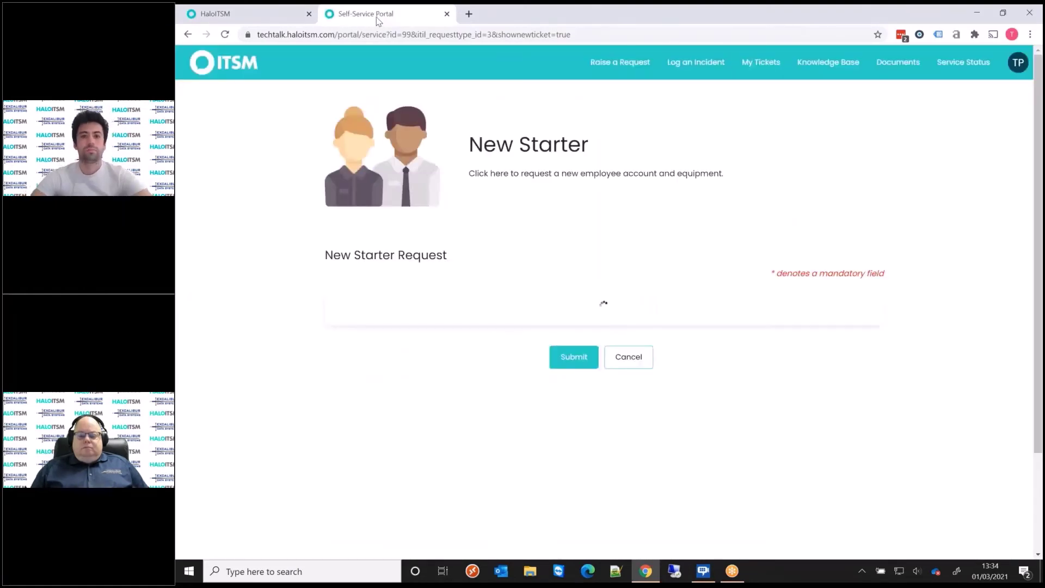
scroll(338, 295, down, 2)
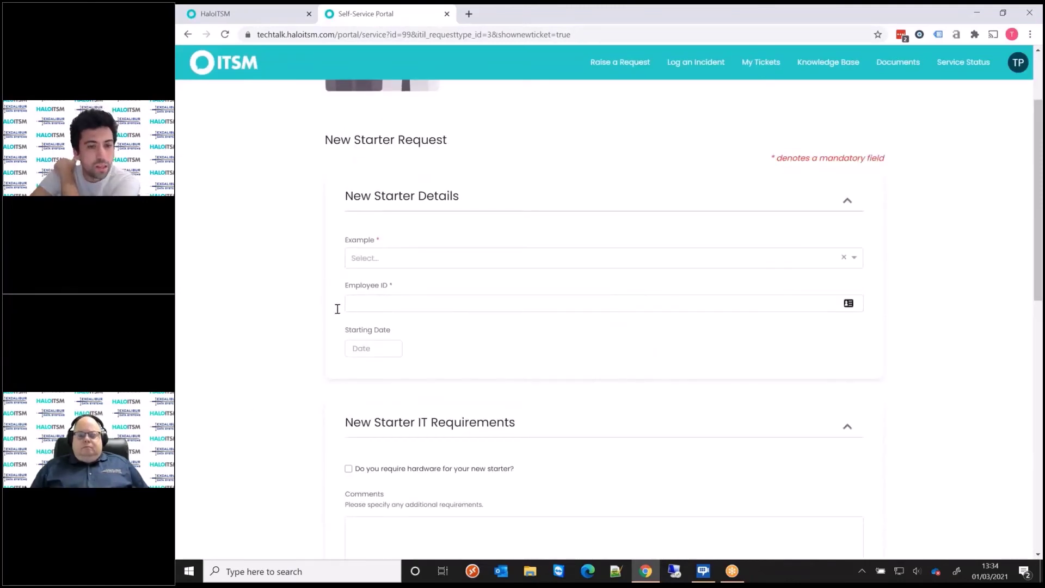
Step: Choose Option 1 for Example, then switch it to Option 2 to reveal the name fields
click(507, 255)
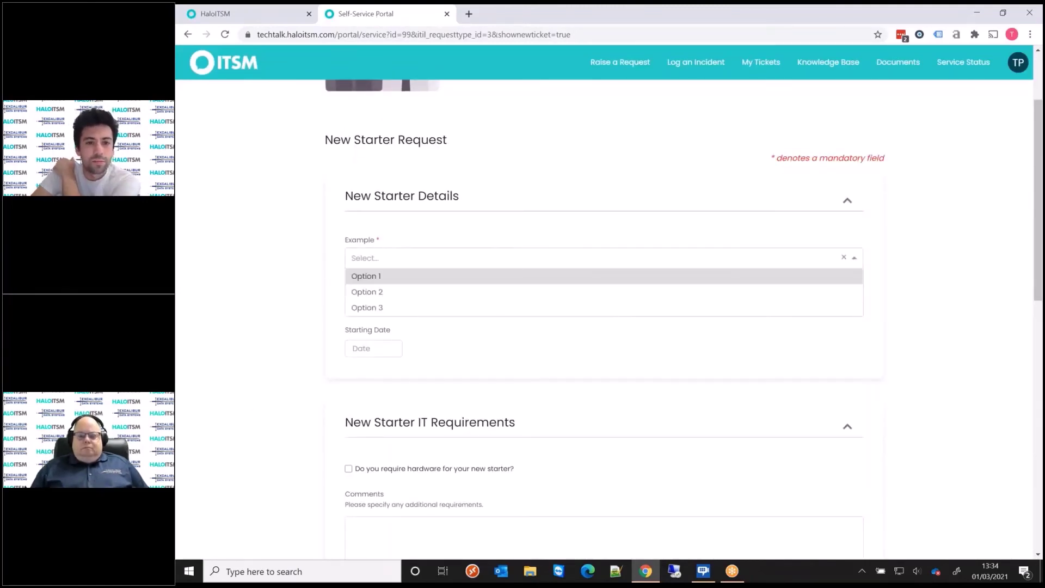
click(414, 276)
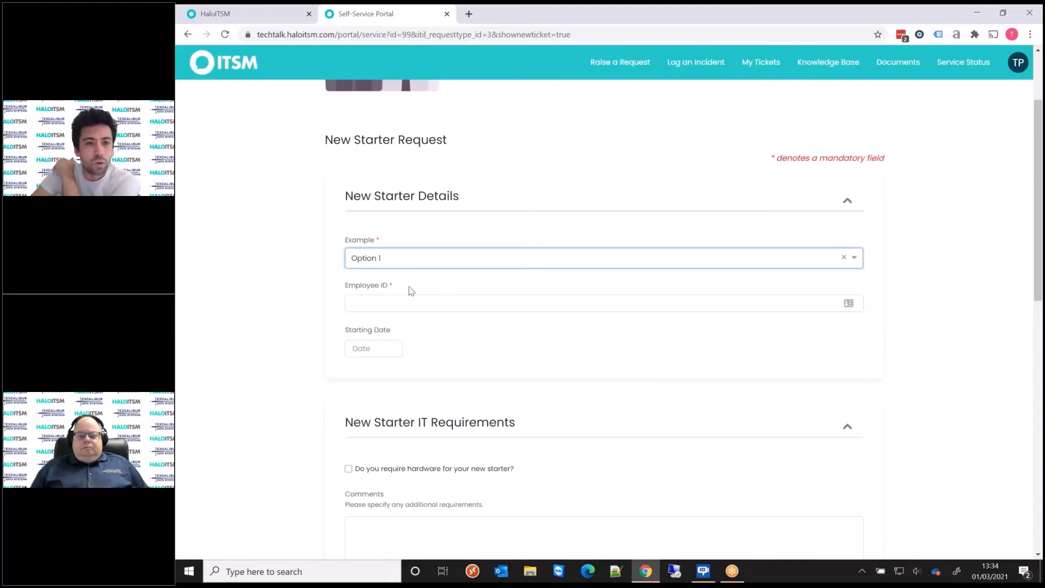
click(390, 257)
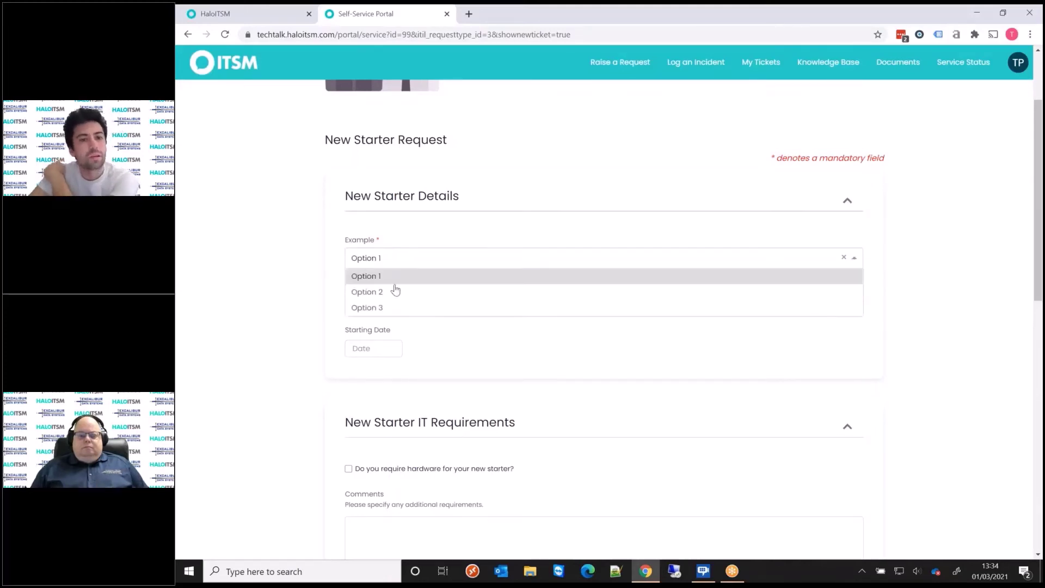
click(426, 294)
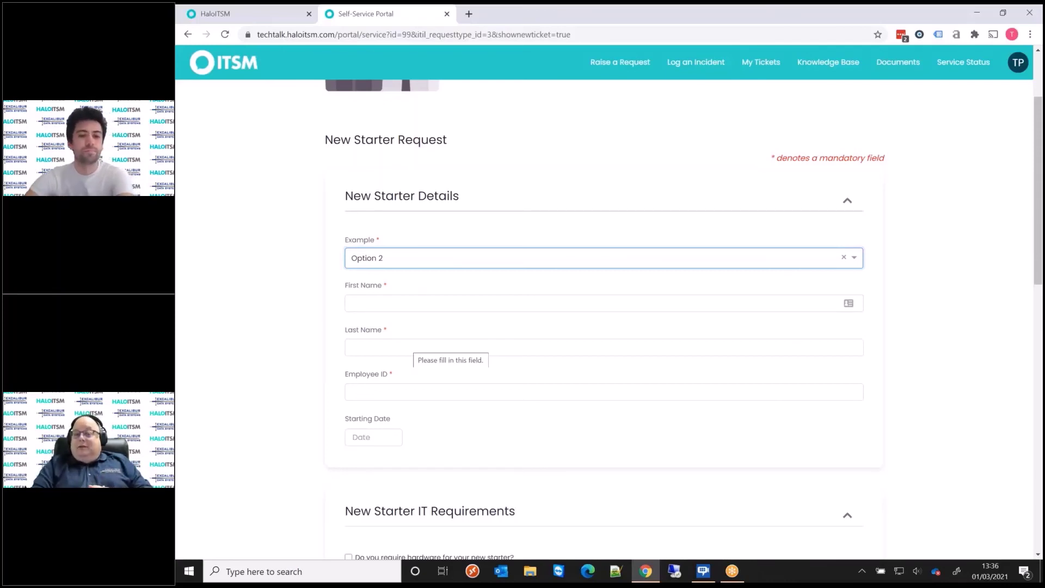
scroll(604, 316, down, 1)
scroll(604, 315, down, 2)
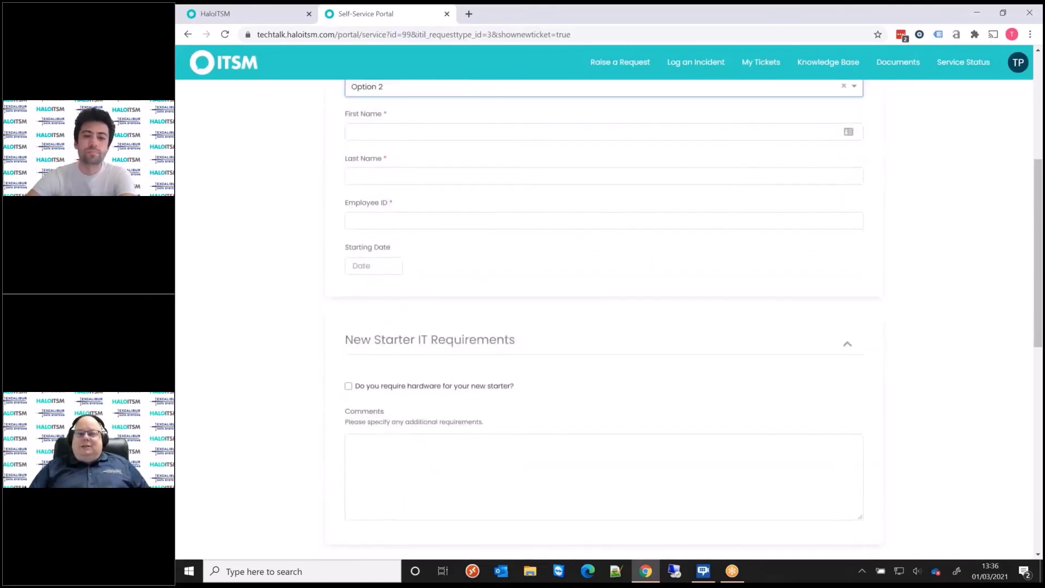
scroll(401, 343, down, 1)
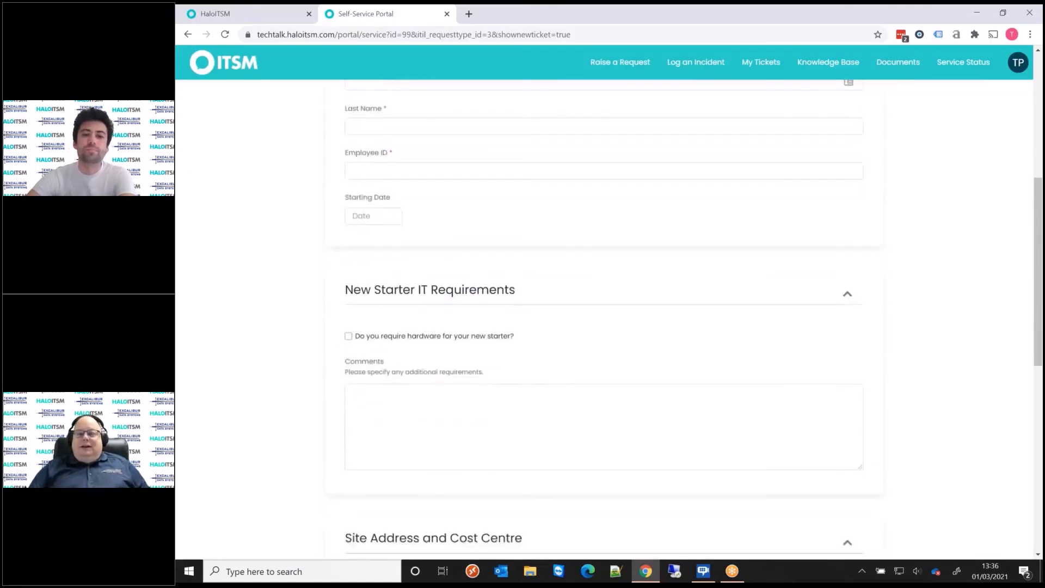
click(402, 343)
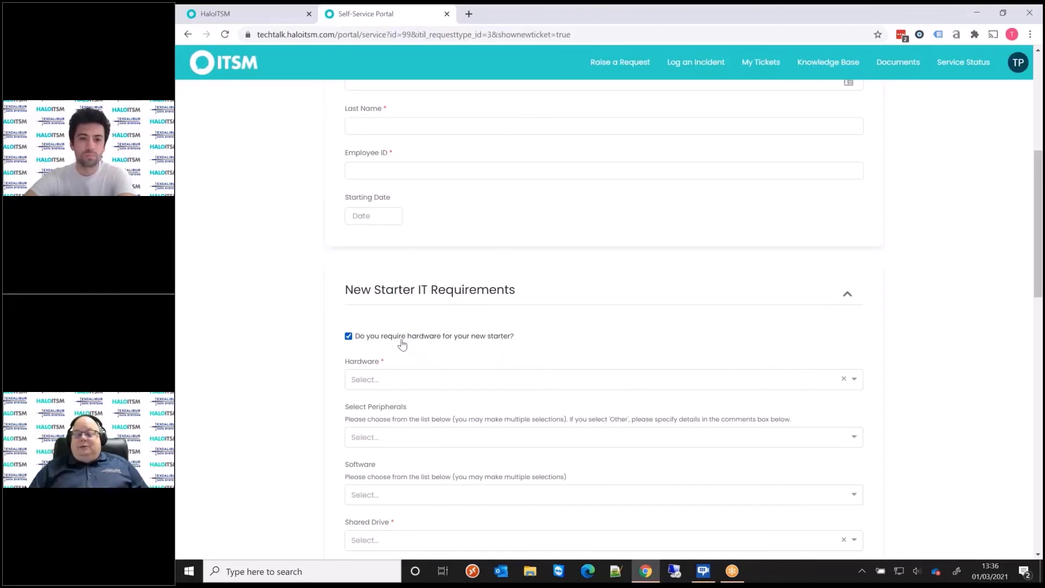
click(401, 340)
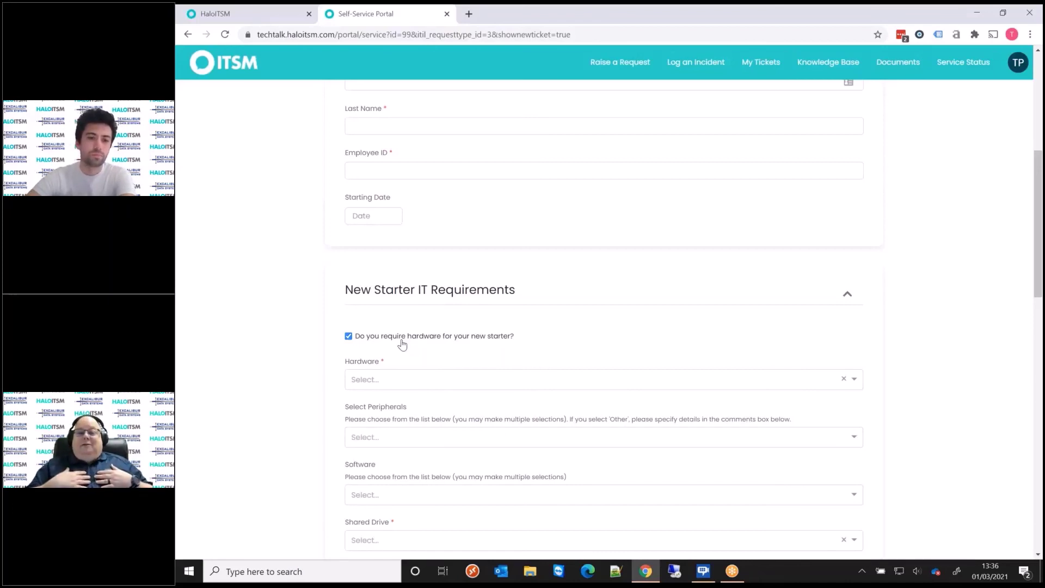
scroll(401, 342, up, 6)
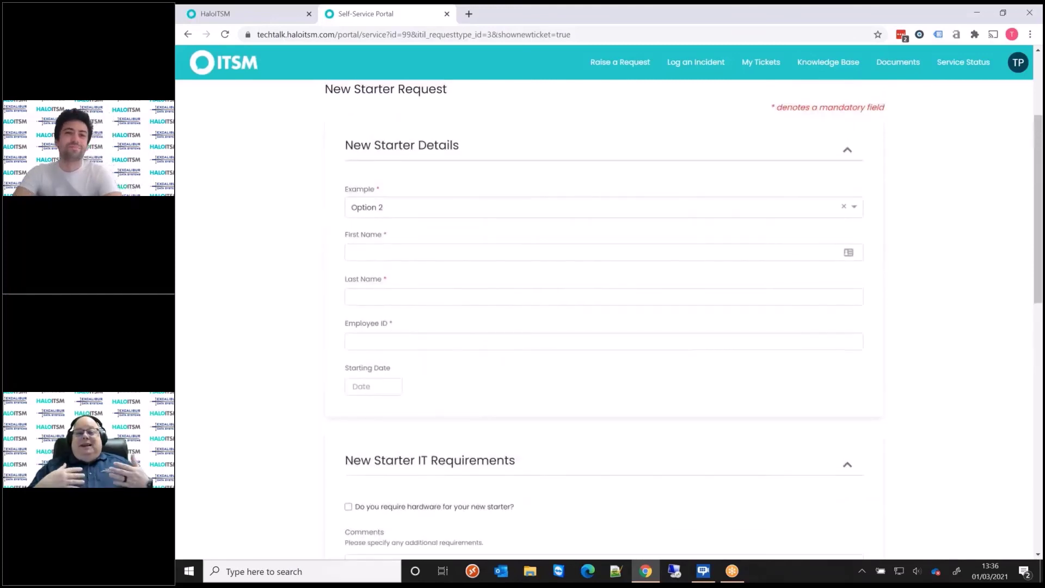